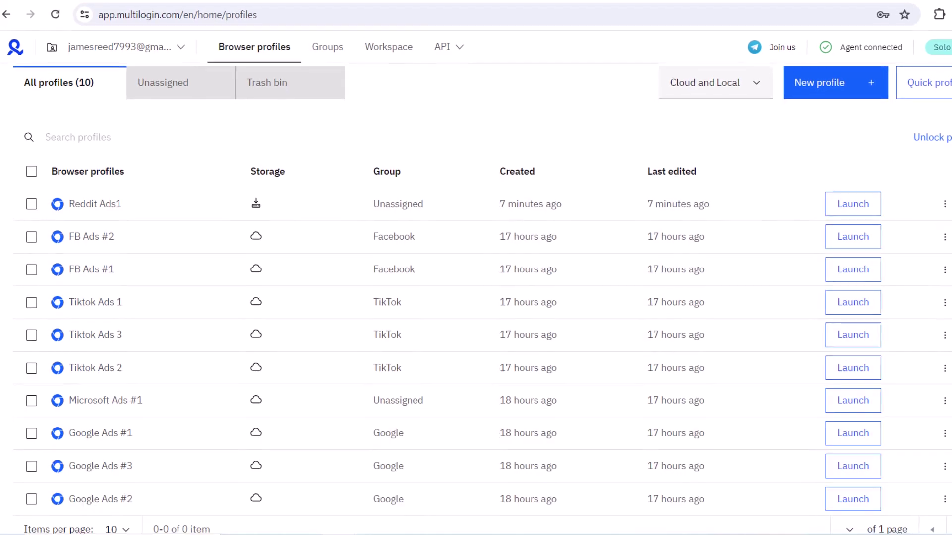
# Glance at the profile groups, return to the profiles list, and open the ads Dashboard overview.
pyautogui.scroll(-1, 476, 347)
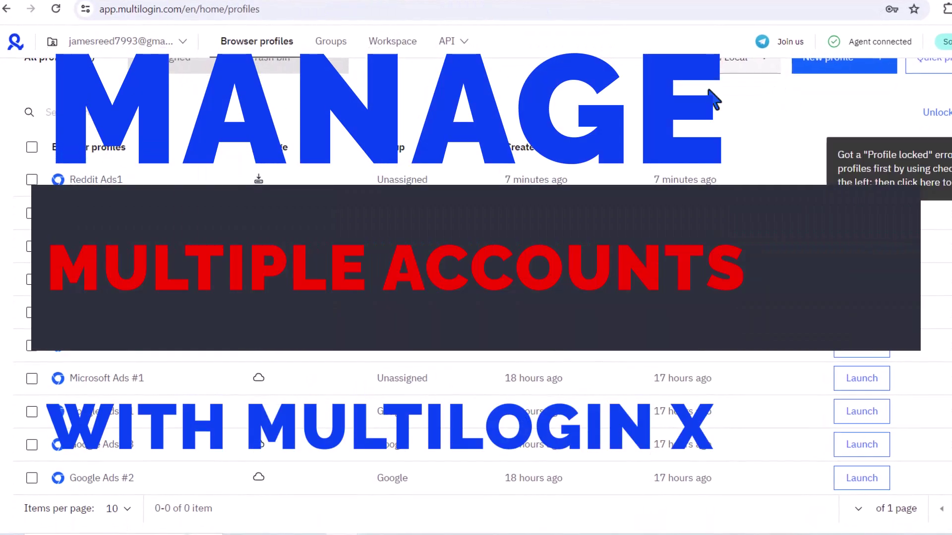
pyautogui.scroll(1, 622, 79)
pyautogui.click(334, 38)
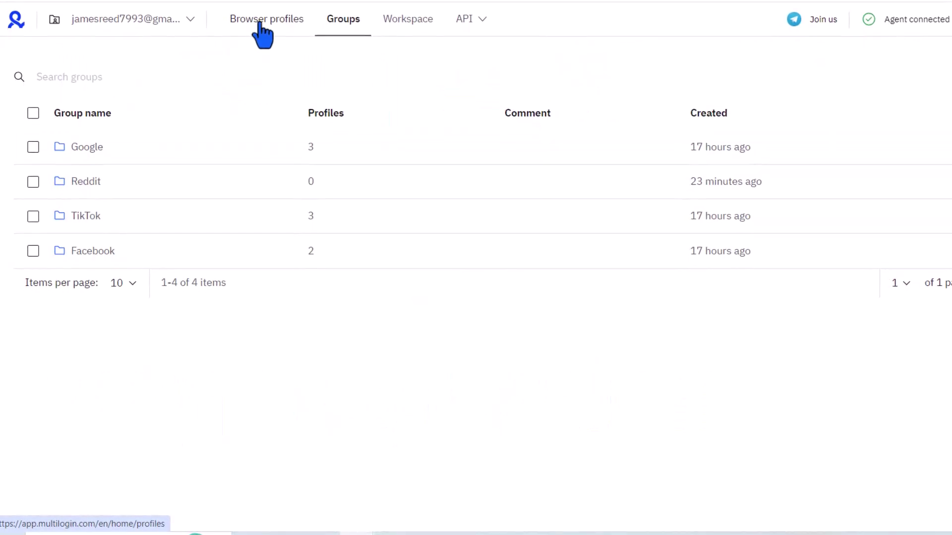
pyautogui.click(261, 24)
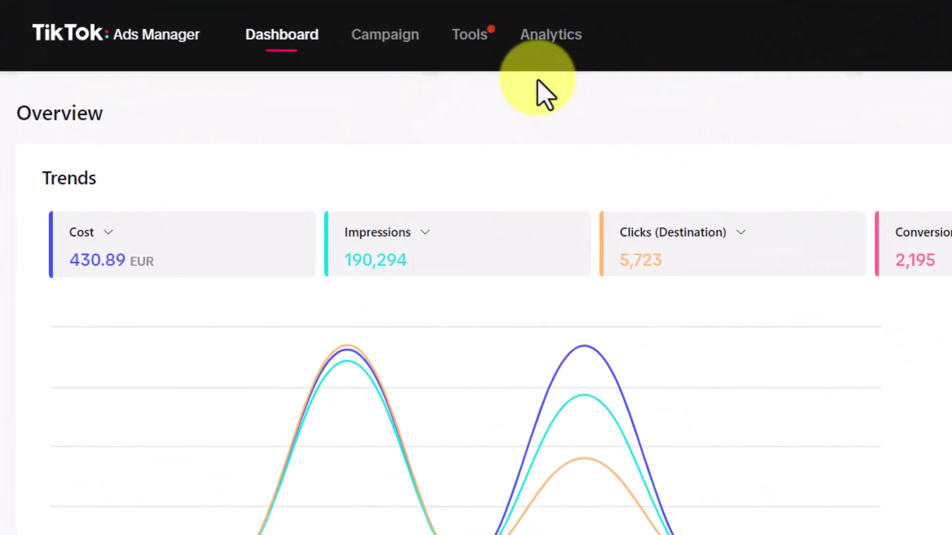
pyautogui.click(300, 47)
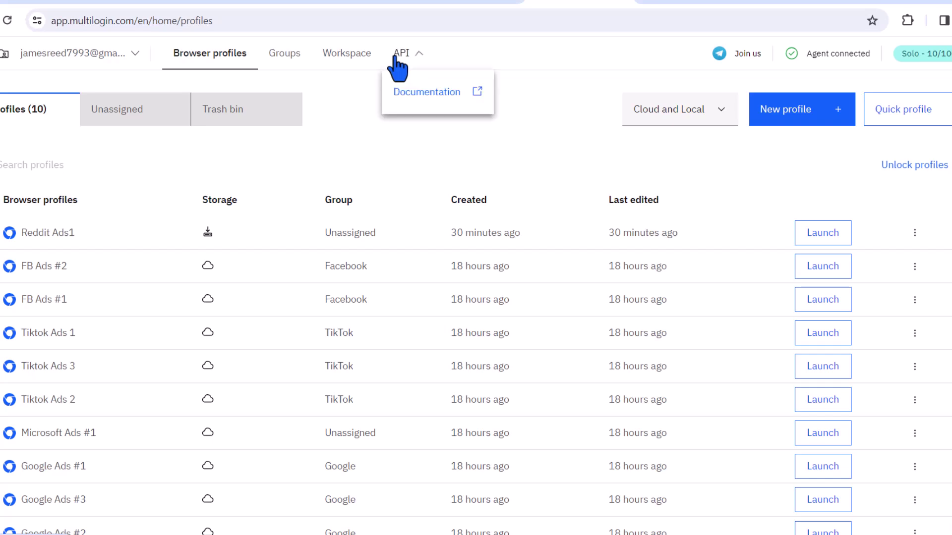
# Open the Multilogin X API documentation, scroll the Postman docs, then return to the profiles tab.
pyautogui.click(477, 104)
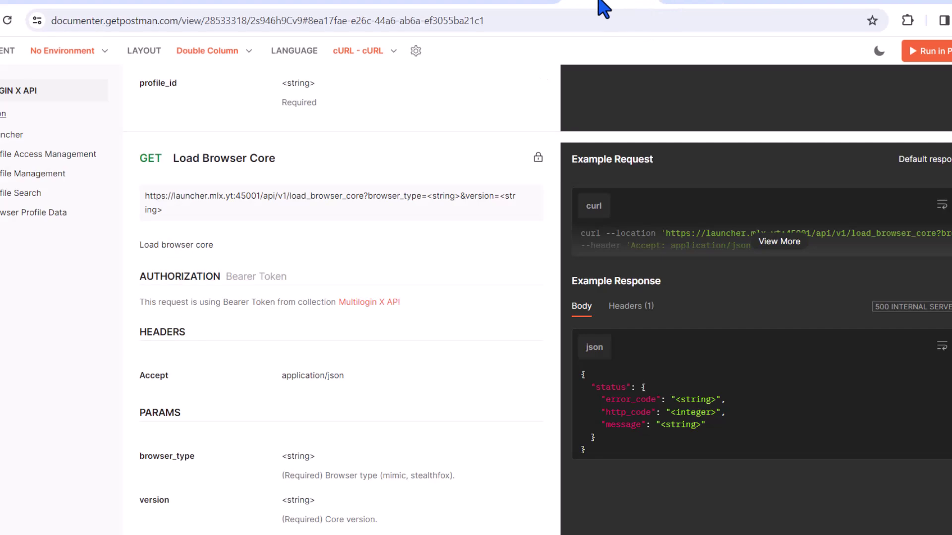
pyautogui.scroll(15, 351, 89)
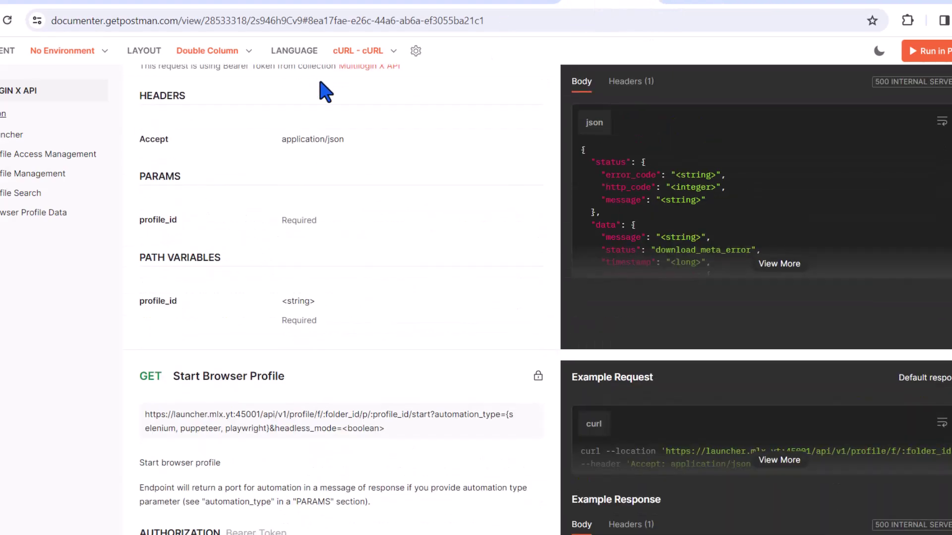
pyautogui.scroll(15, 347, 86)
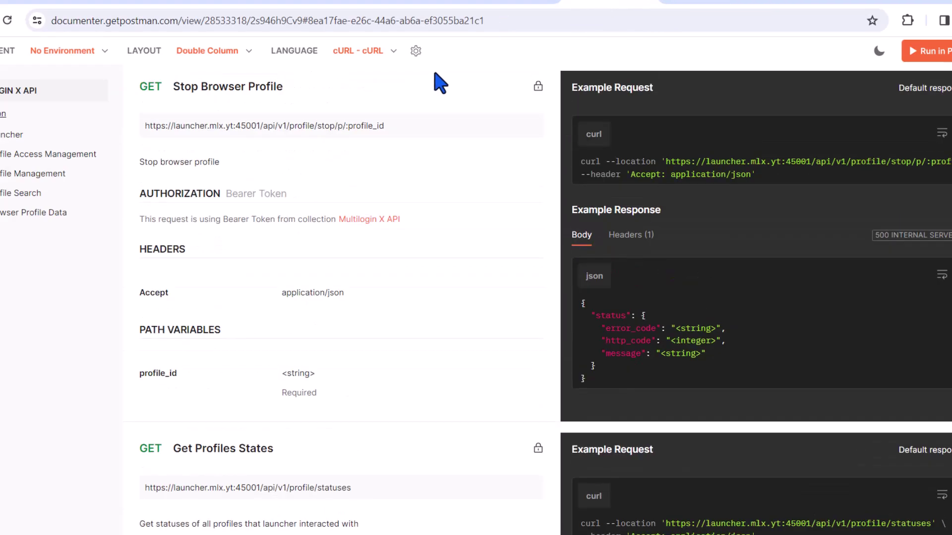
pyautogui.scroll(7, 446, 90)
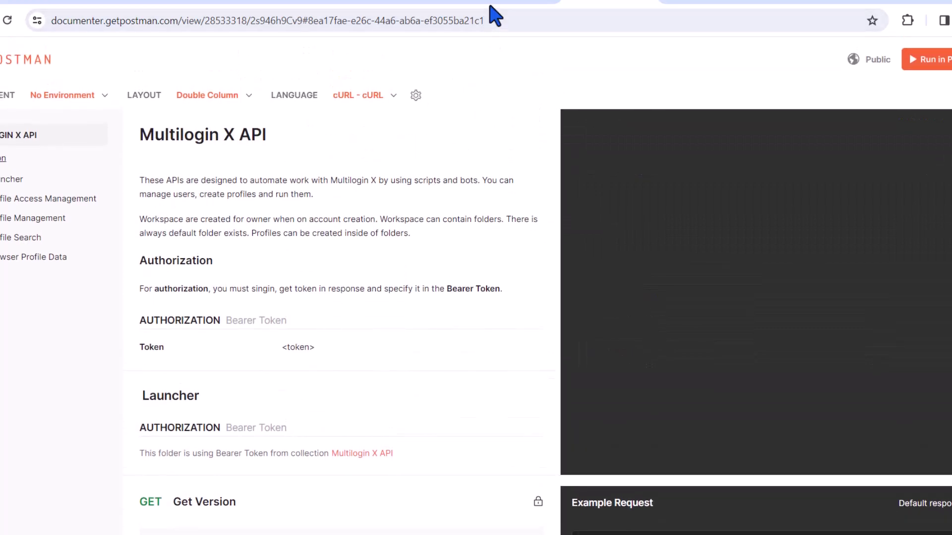
pyautogui.click(501, 4)
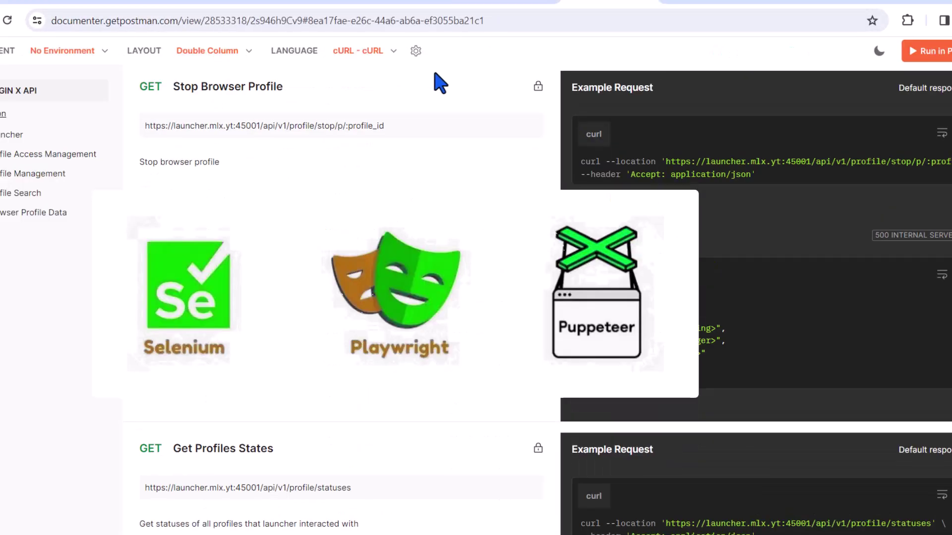
pyautogui.scroll(10, 446, 84)
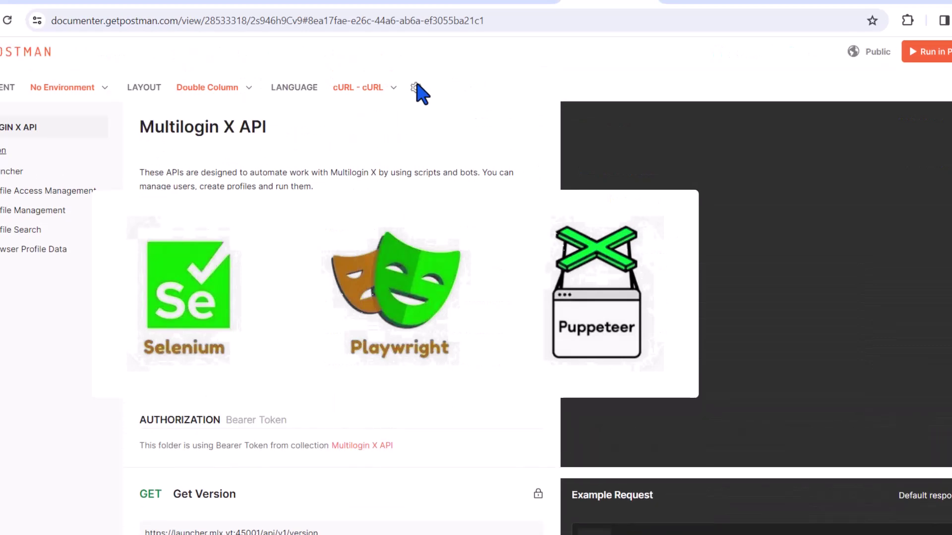
pyautogui.click(500, 4)
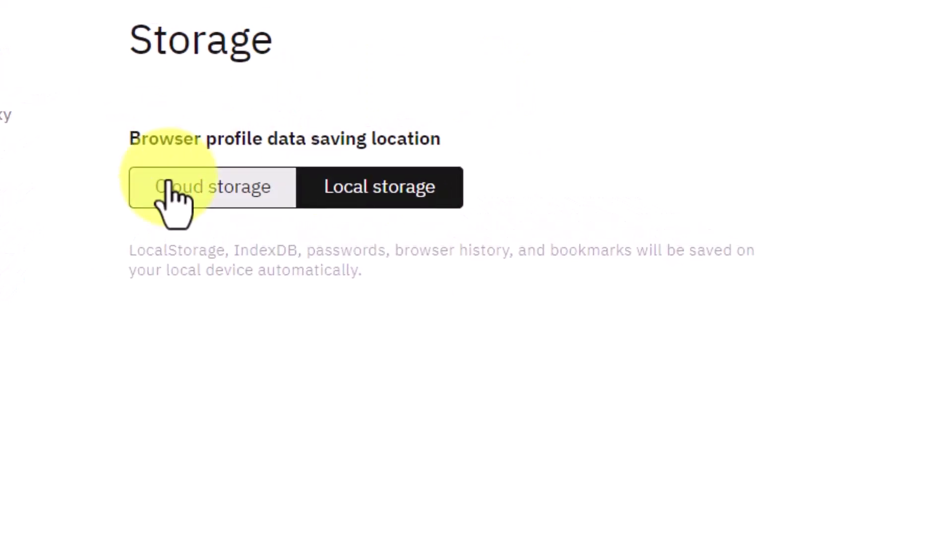
# Switch the profile's data saving to Cloud storage, then back to Local storage.
pyautogui.click(223, 191)
pyautogui.click(401, 196)
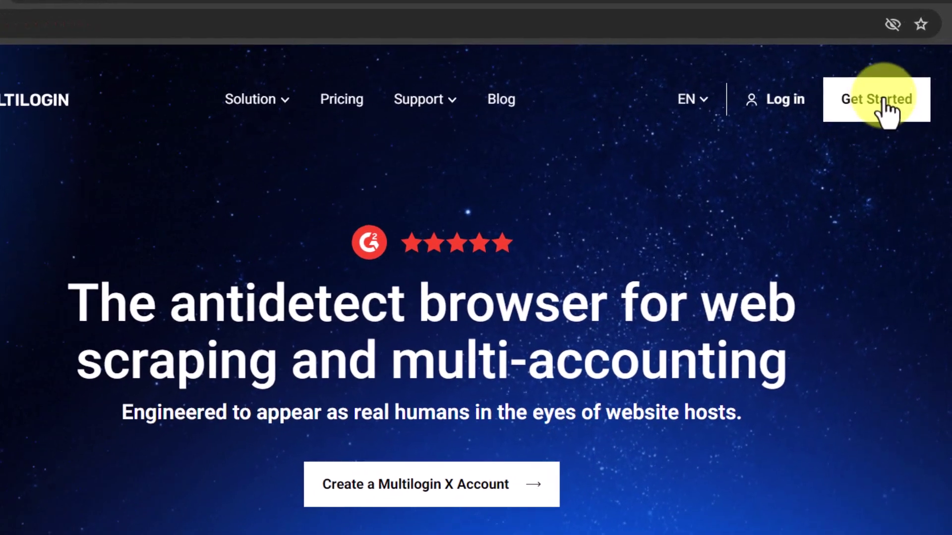
# Go from the website's Get Started to the plans page and choose the Solo plan.
pyautogui.click(859, 105)
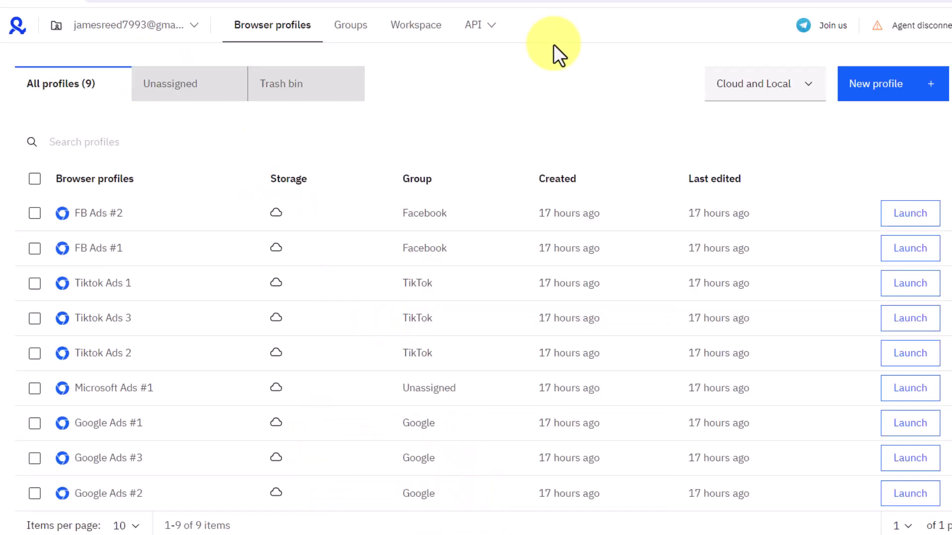
pyautogui.moveTo(922, 39)
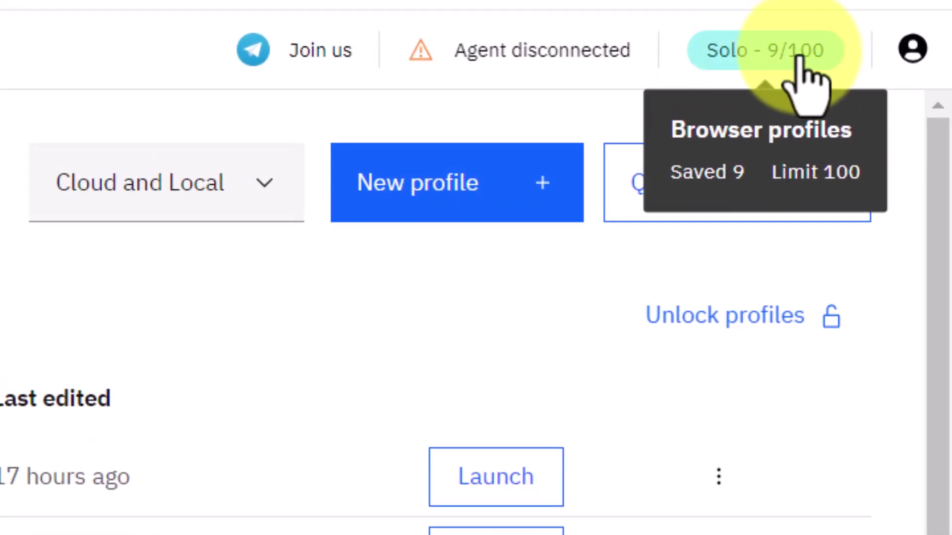
pyautogui.click(761, 52)
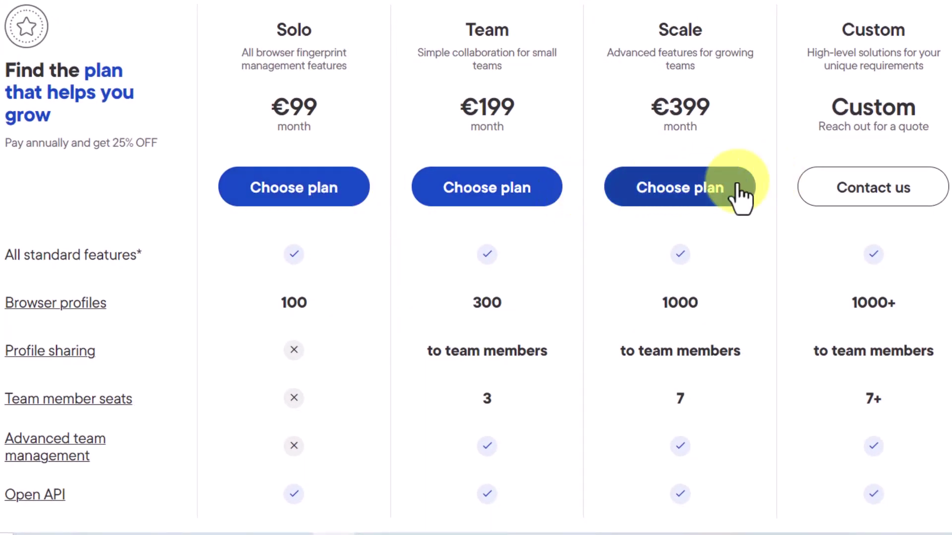
pyautogui.click(254, 191)
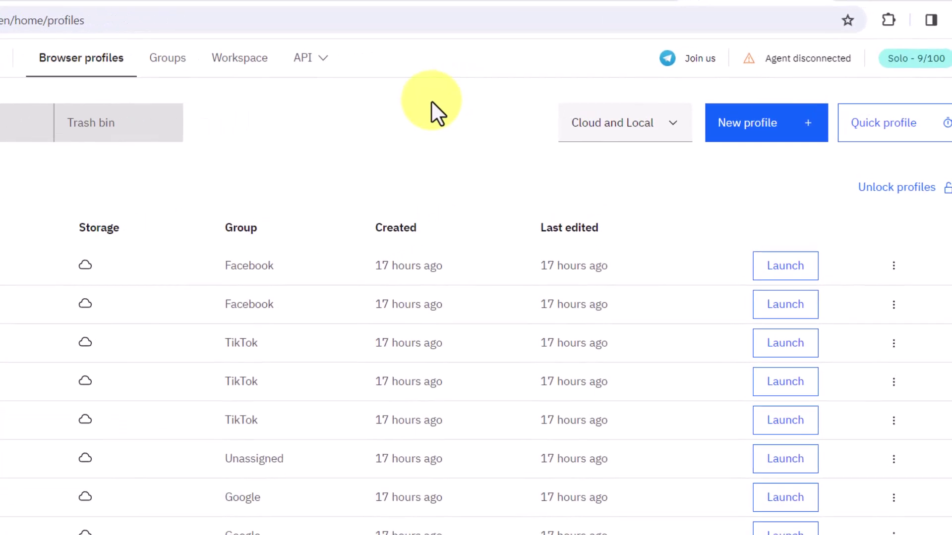
pyautogui.moveTo(899, 62)
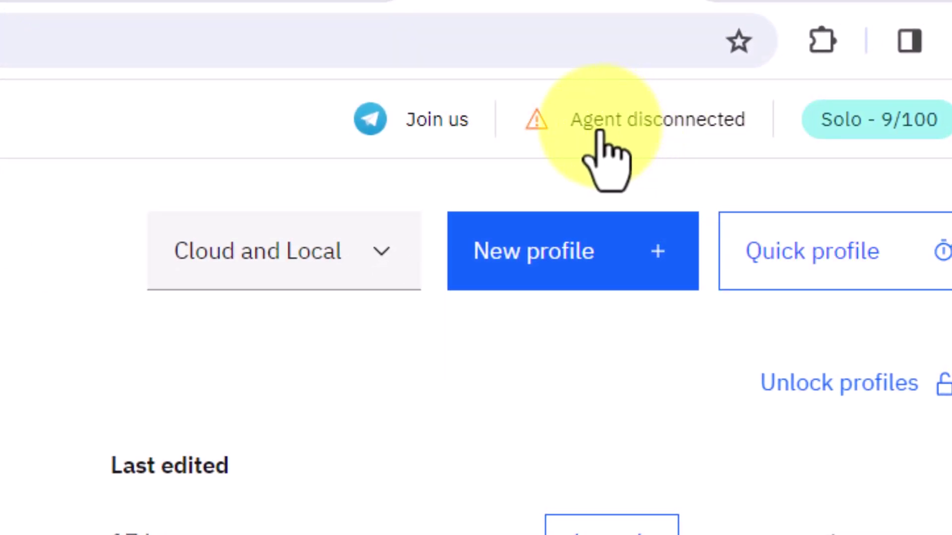
# Connect the launch agent on this computer, allowing agent.exe to open, and dismiss the setup message.
pyautogui.click(662, 124)
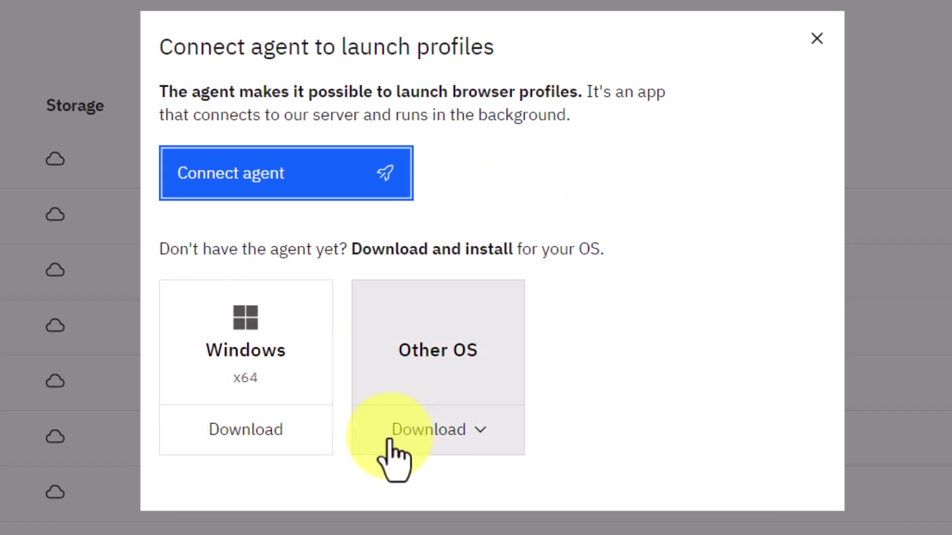
pyautogui.click(466, 432)
pyautogui.click(798, 376)
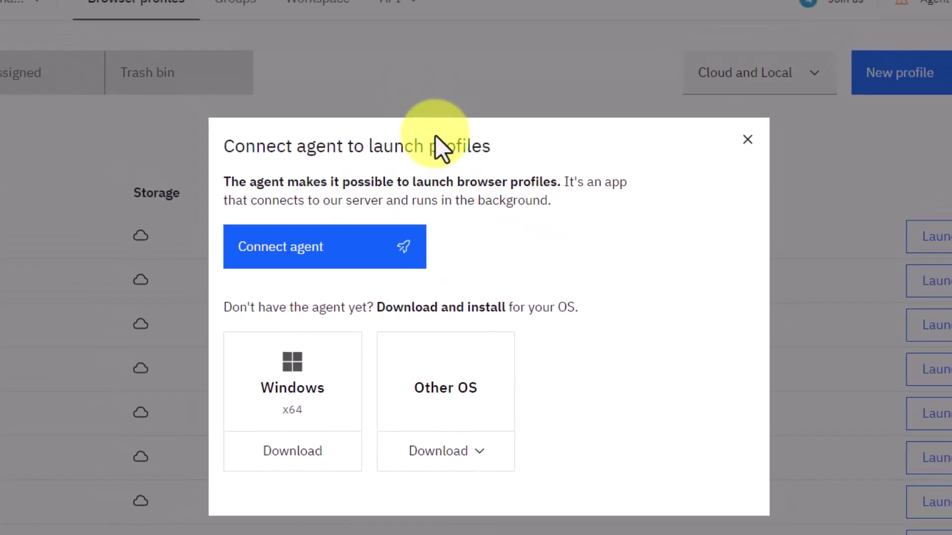
pyautogui.click(306, 264)
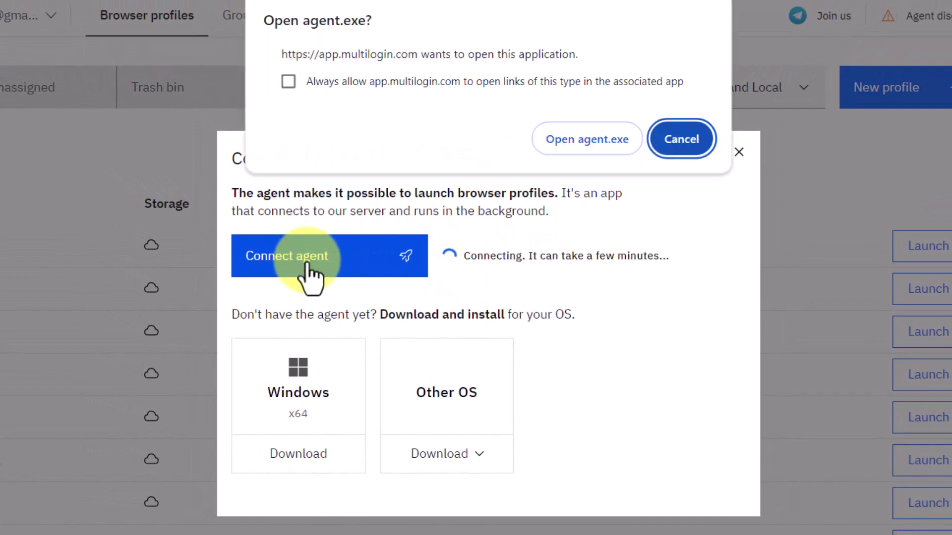
pyautogui.click(565, 140)
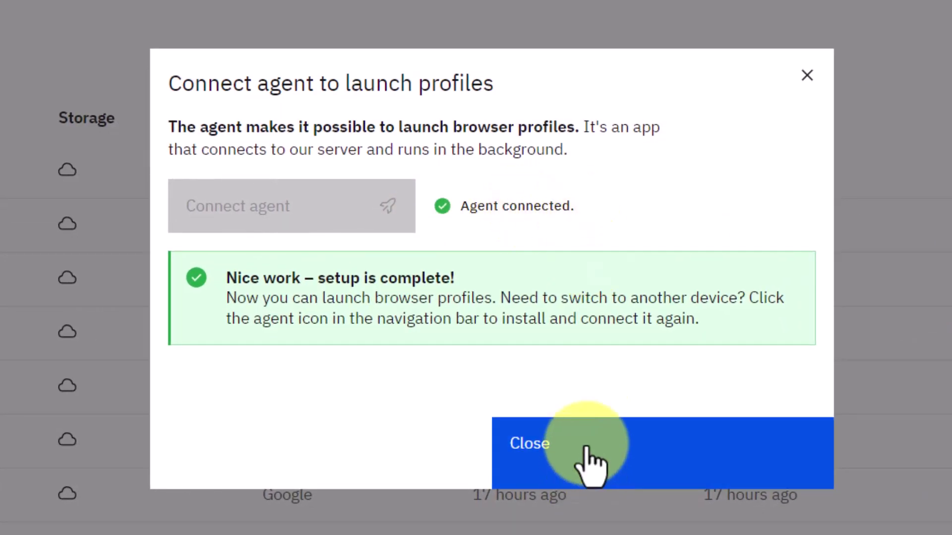
pyautogui.click(584, 447)
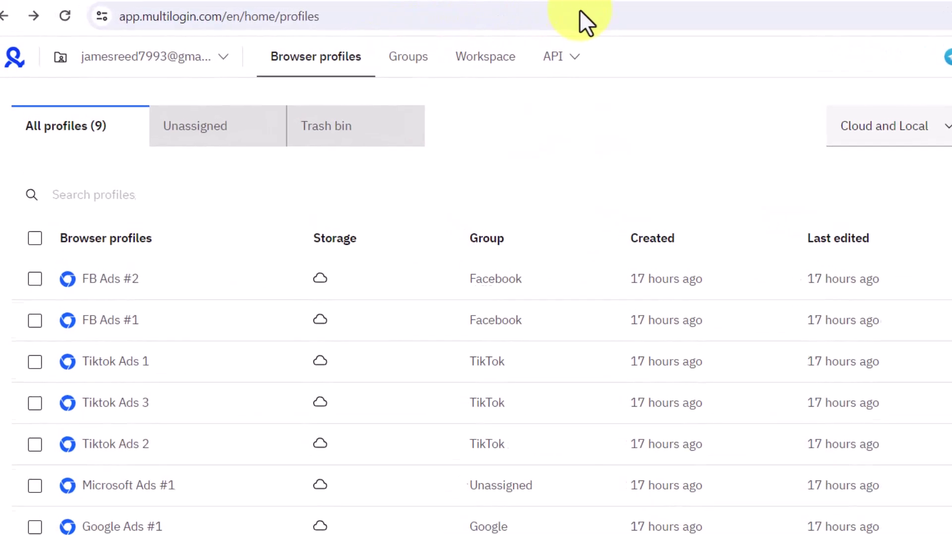
# Browse the Google and Facebook groups' profiles, returning to the groups list each time.
pyautogui.click(408, 56)
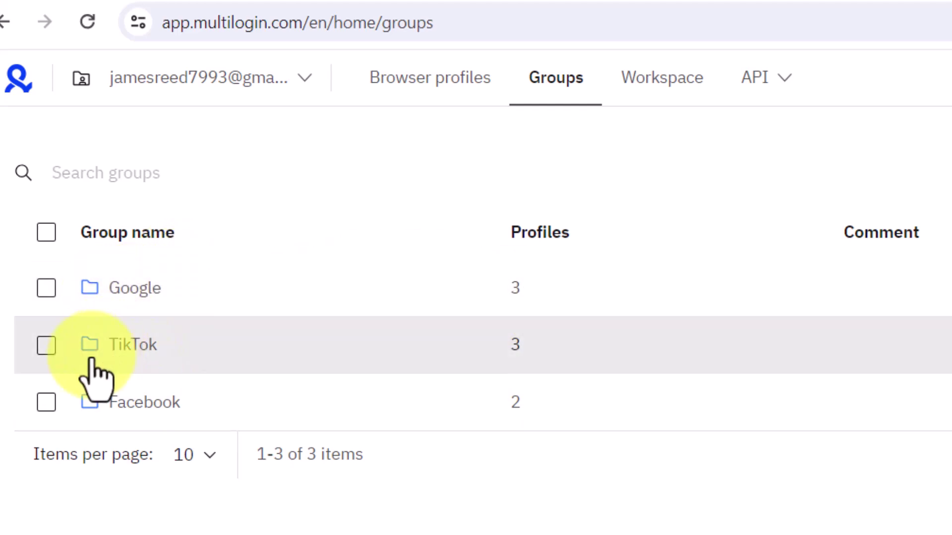
pyautogui.click(143, 295)
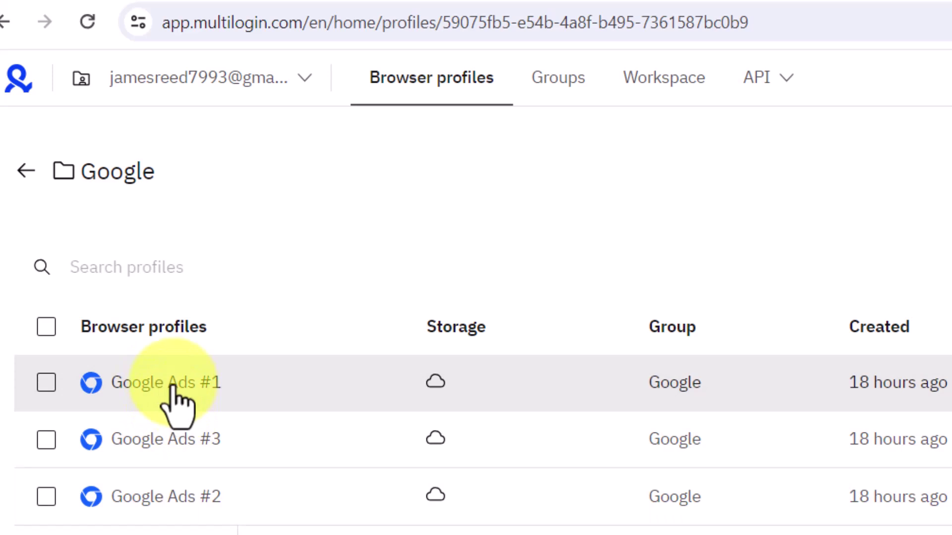
pyautogui.click(25, 171)
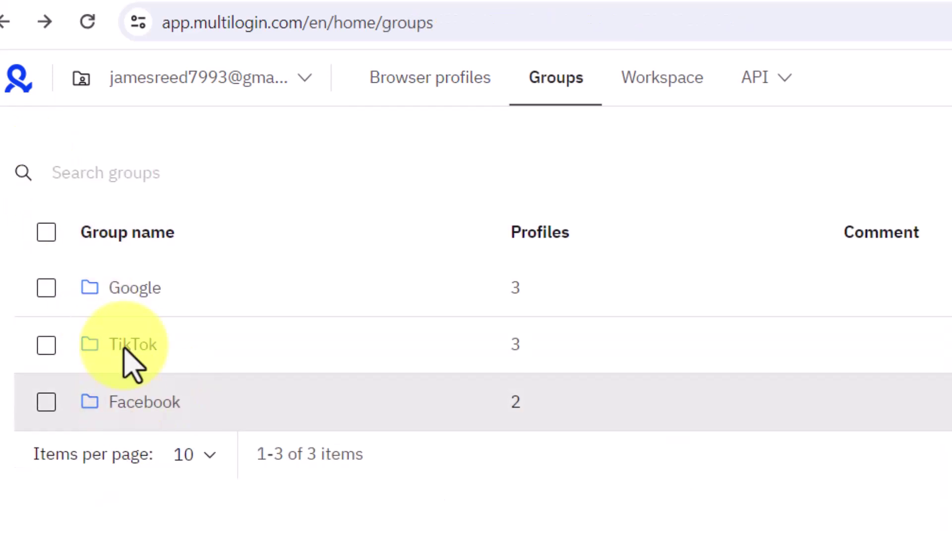
pyautogui.click(155, 401)
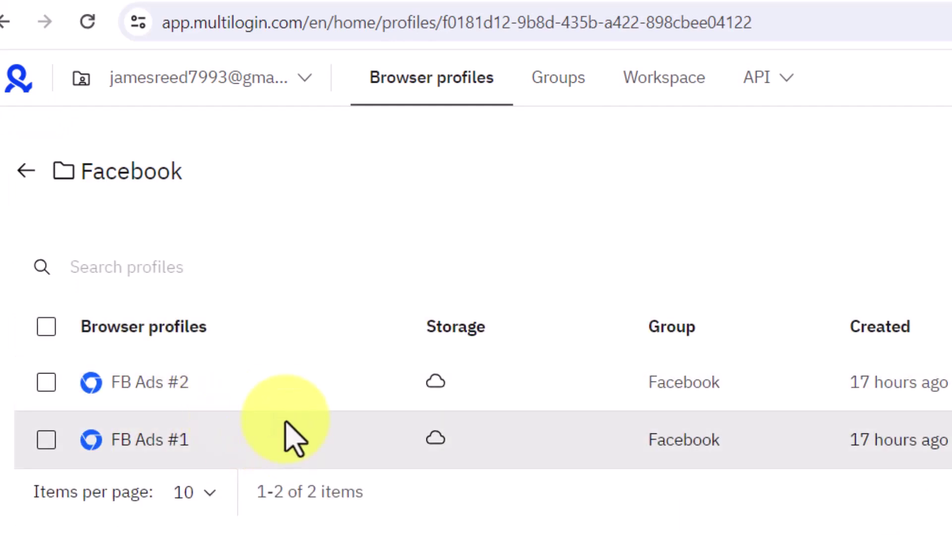
pyautogui.click(25, 173)
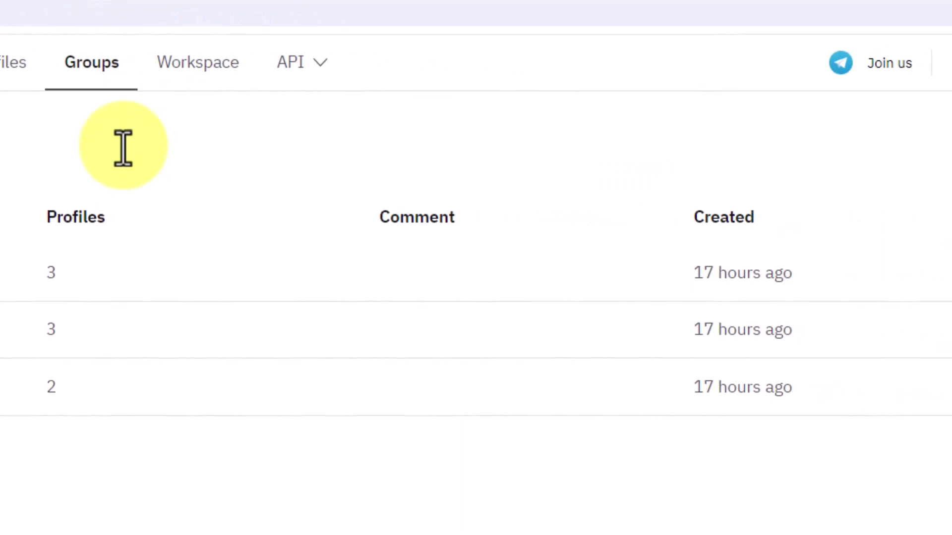
# Create a new profile group named 'Reddit'.
pyautogui.click(927, 157)
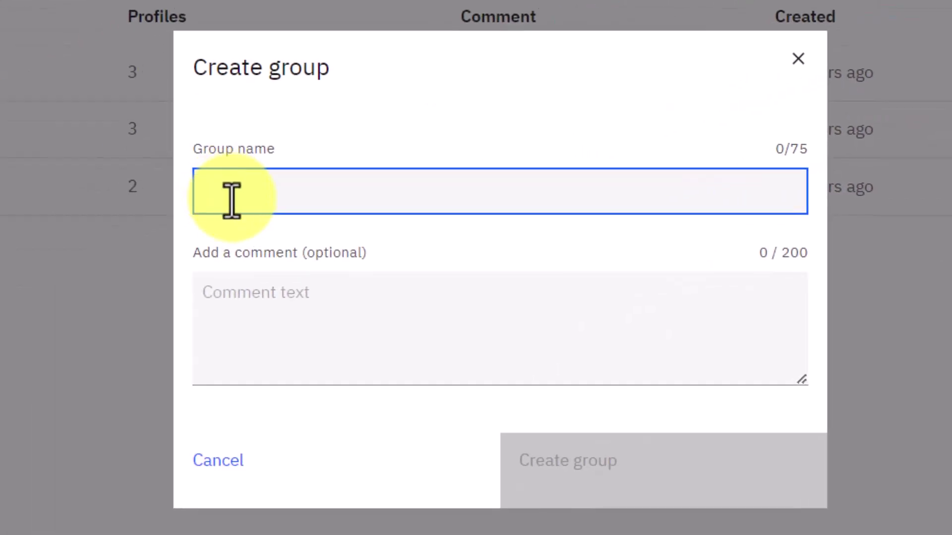
pyautogui.write('Reddit')
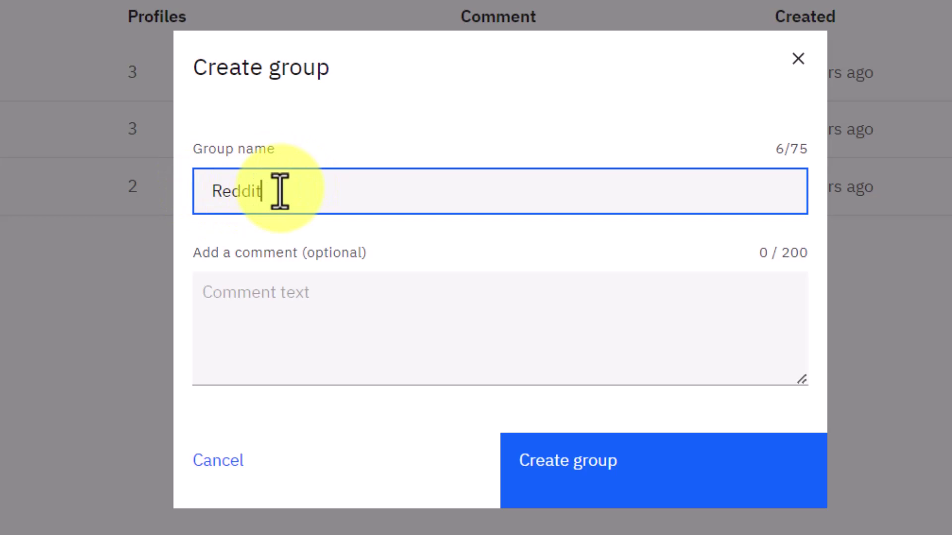
pyautogui.moveTo(283, 206); pyautogui.dragTo(136, 207)
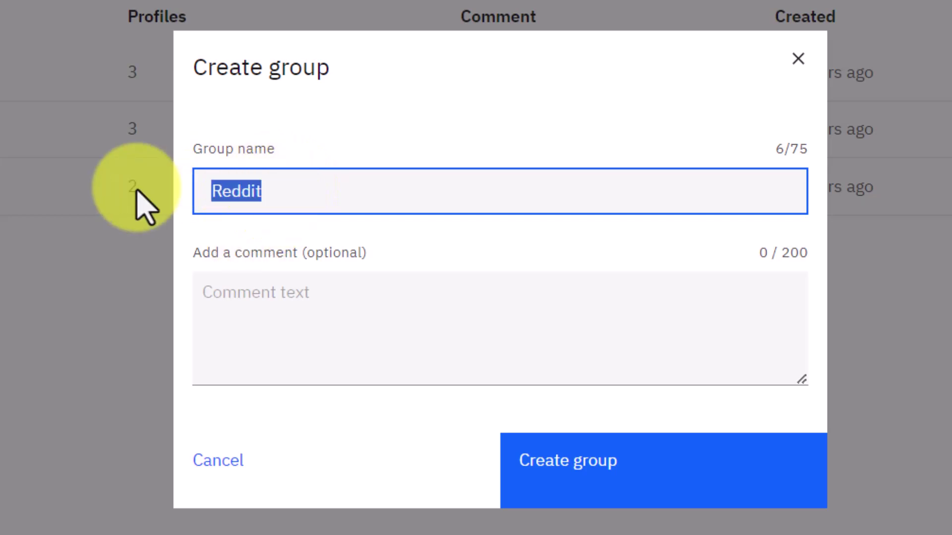
pyautogui.click(282, 197)
pyautogui.click(589, 475)
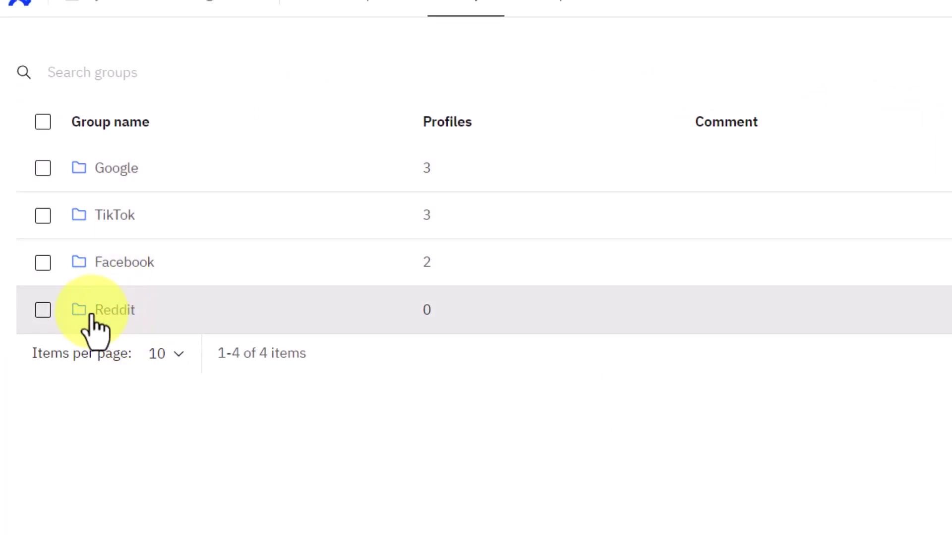
# In the Reddit group, start a new profile named 'Reddit Ads1' with Local storage.
pyautogui.click(107, 316)
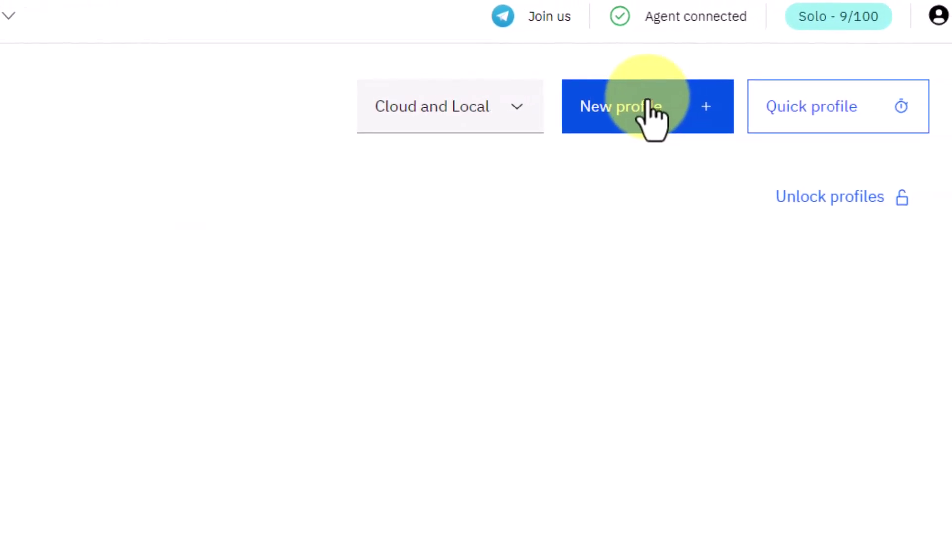
pyautogui.click(657, 121)
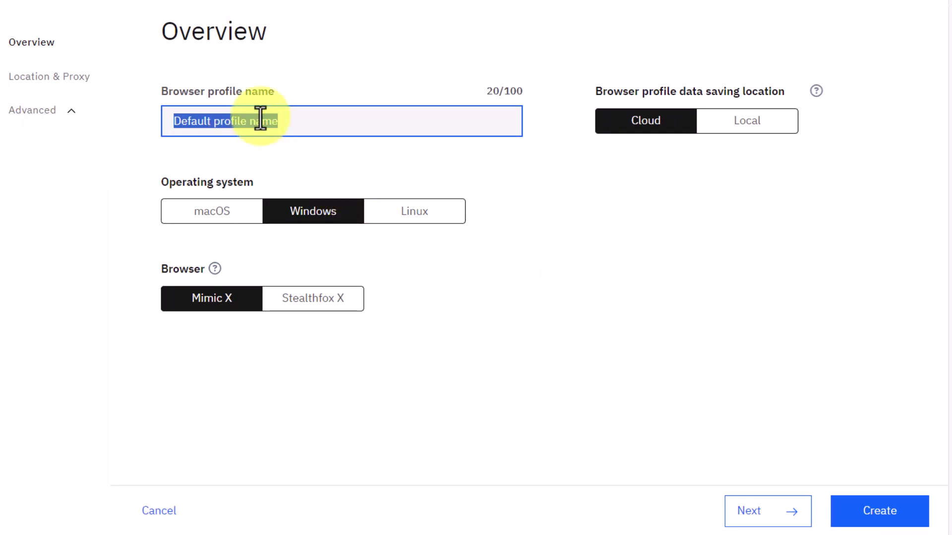
pyautogui.write('Reddit Ads1')
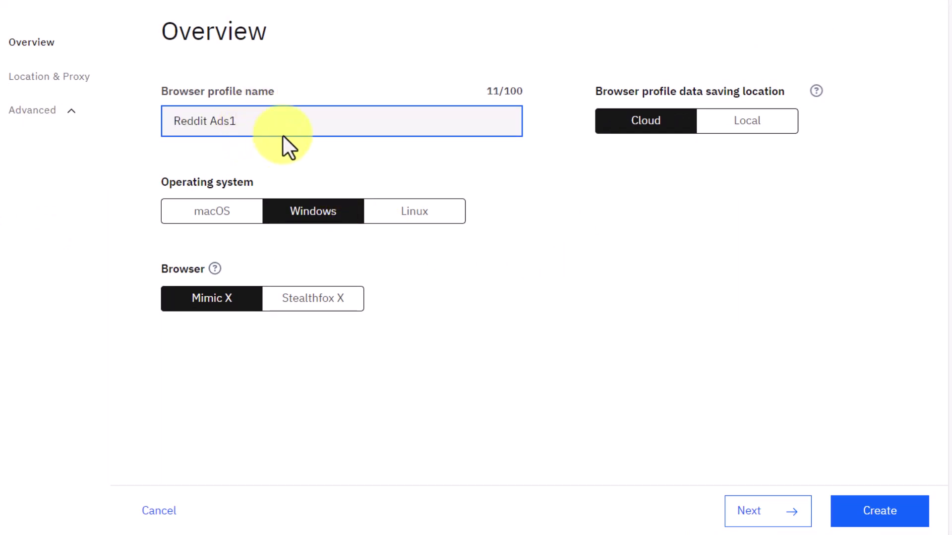
pyautogui.click(633, 95)
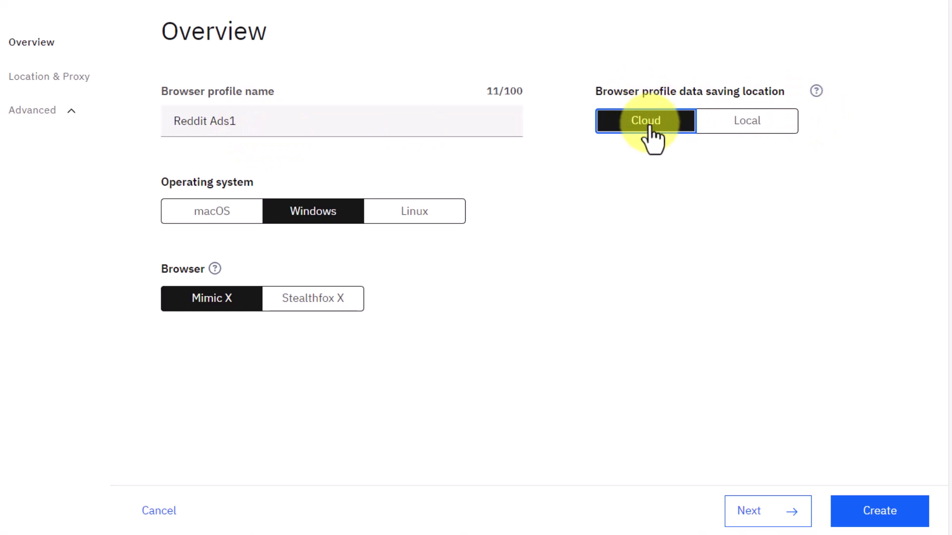
pyautogui.click(744, 137)
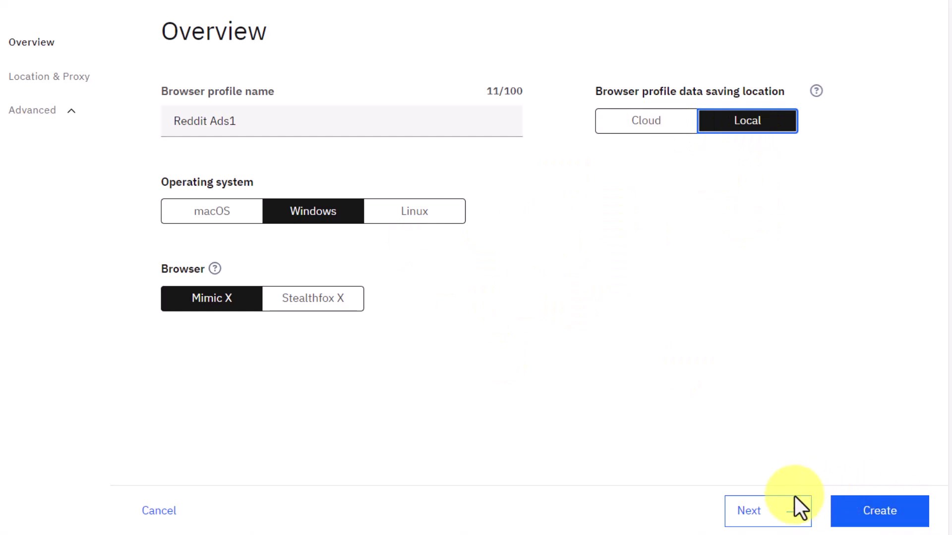
# Advance to the Location & Proxy step and check the proxy type list.
pyautogui.click(772, 514)
pyautogui.click(266, 263)
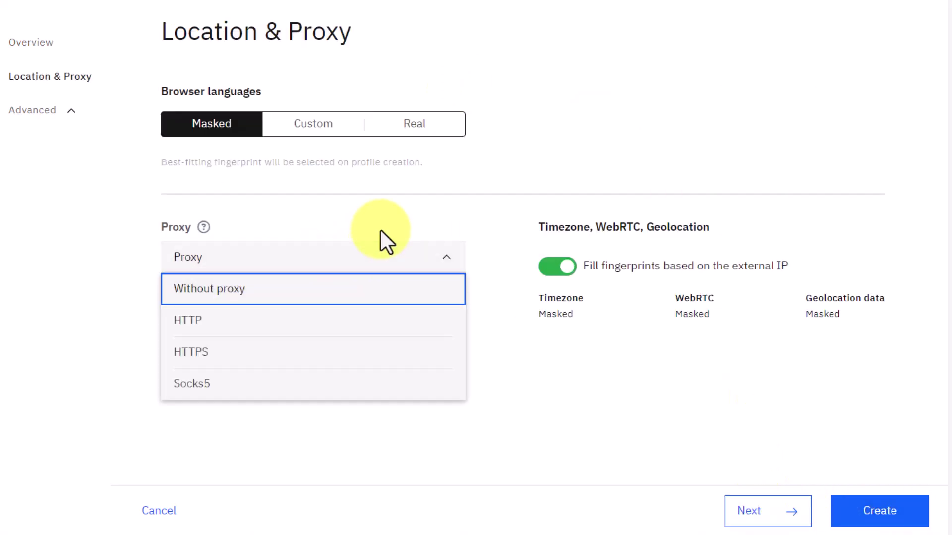
pyautogui.click(386, 248)
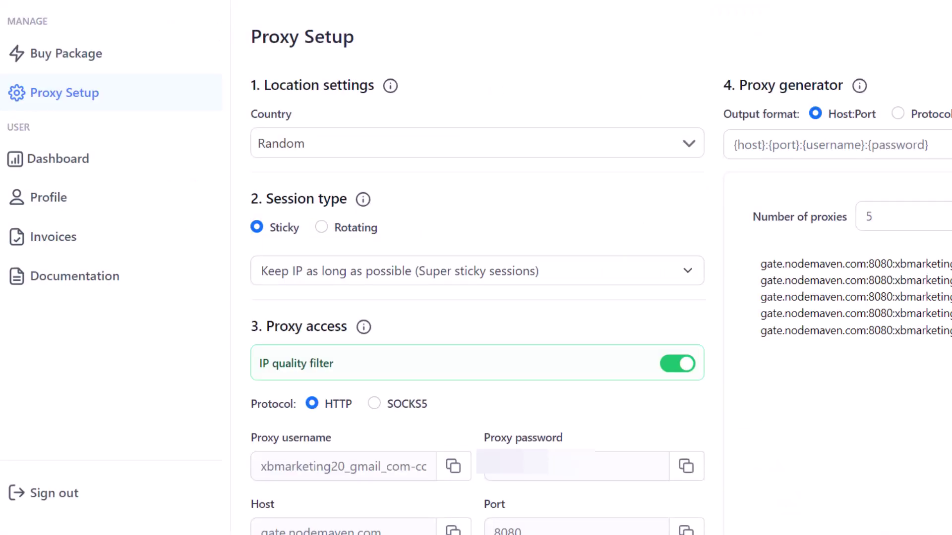
# Search 'united' to pick United States, then choose region Arkansas and city Hot Springs.
pyautogui.click(384, 144)
pyautogui.scroll(-20, 360, 278)
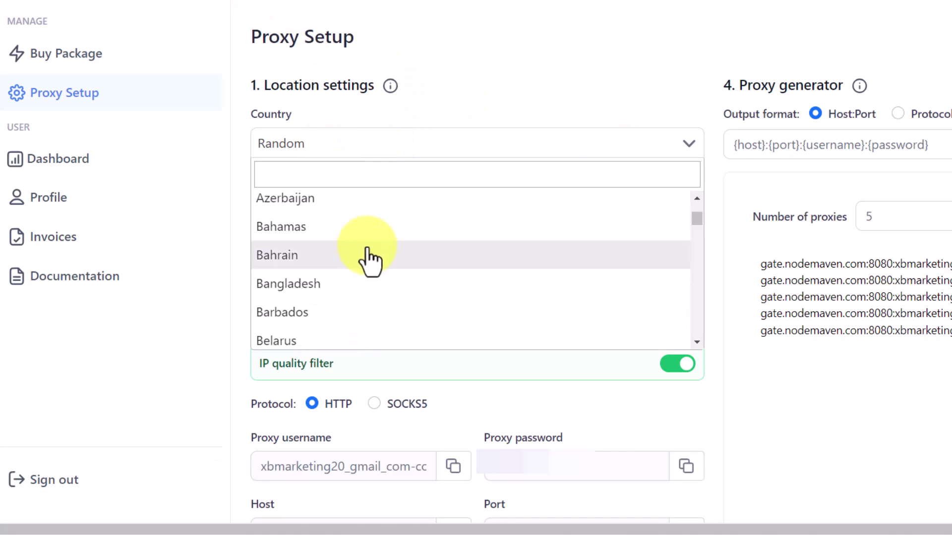
pyautogui.scroll(-15, 372, 250)
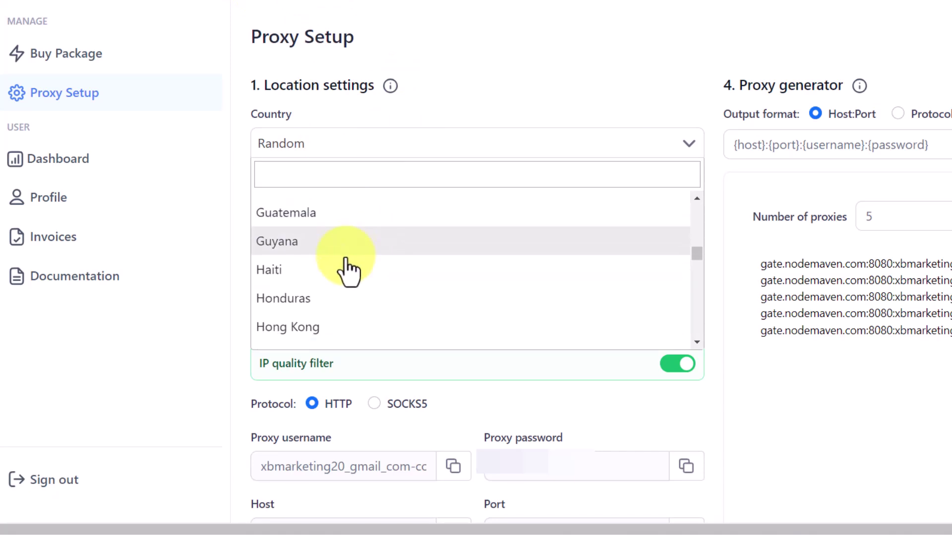
pyautogui.click(339, 175)
pyautogui.write('uni')
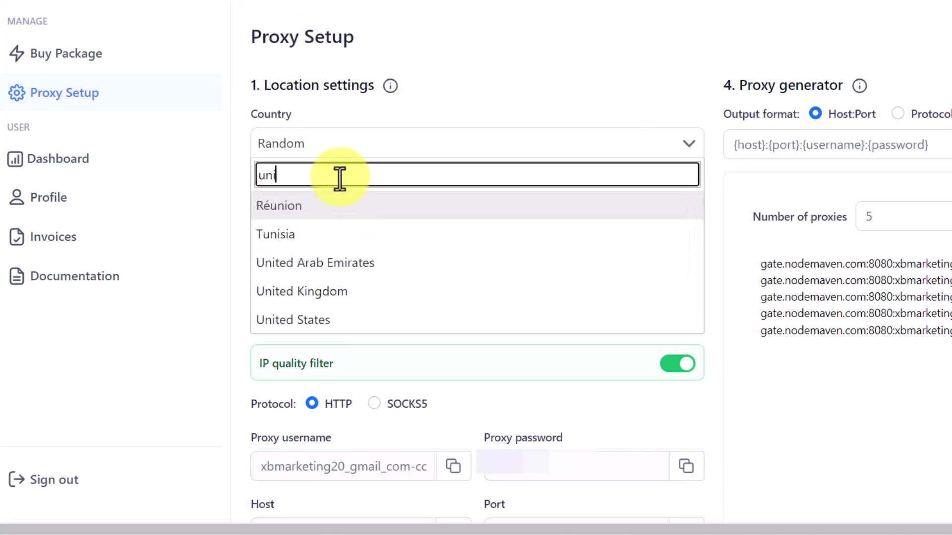
pyautogui.write('ted')
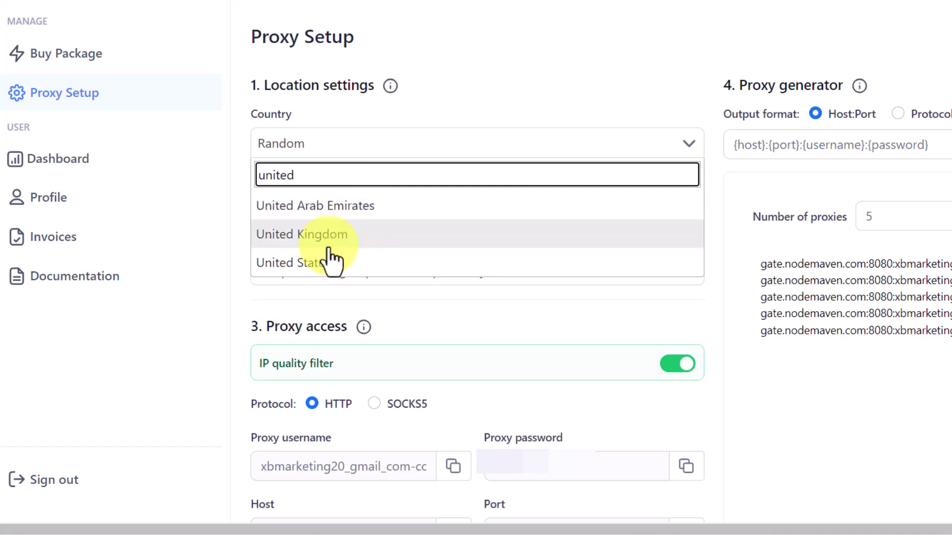
pyautogui.click(325, 262)
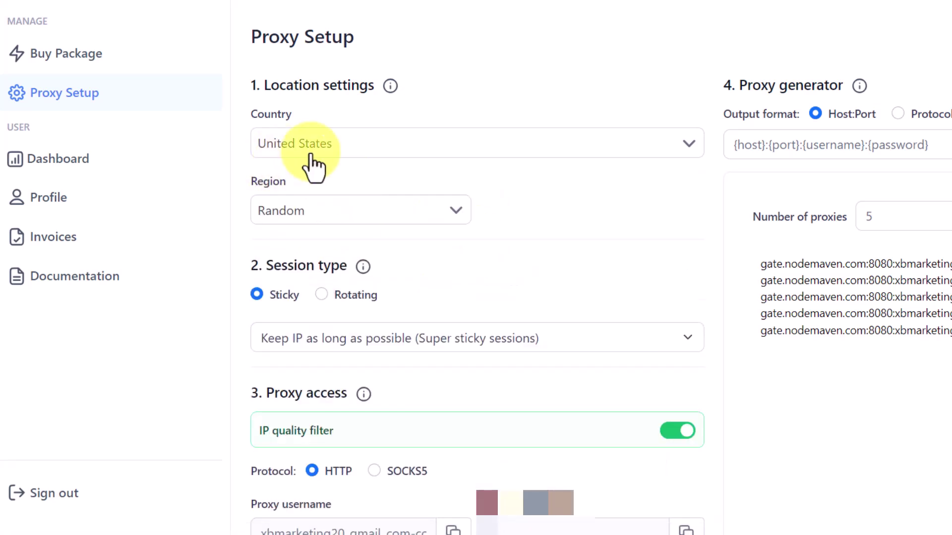
pyautogui.click(367, 213)
pyautogui.click(330, 364)
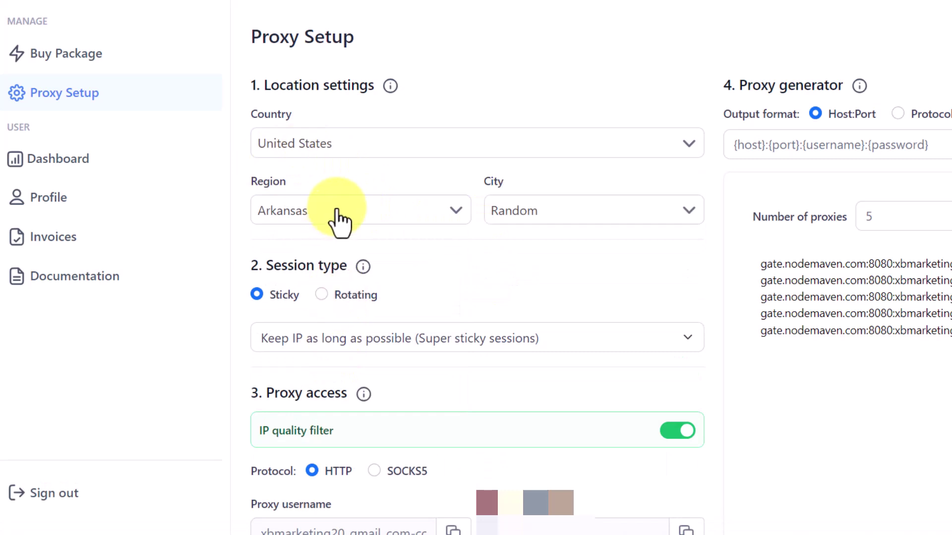
pyautogui.click(615, 214)
pyautogui.click(604, 330)
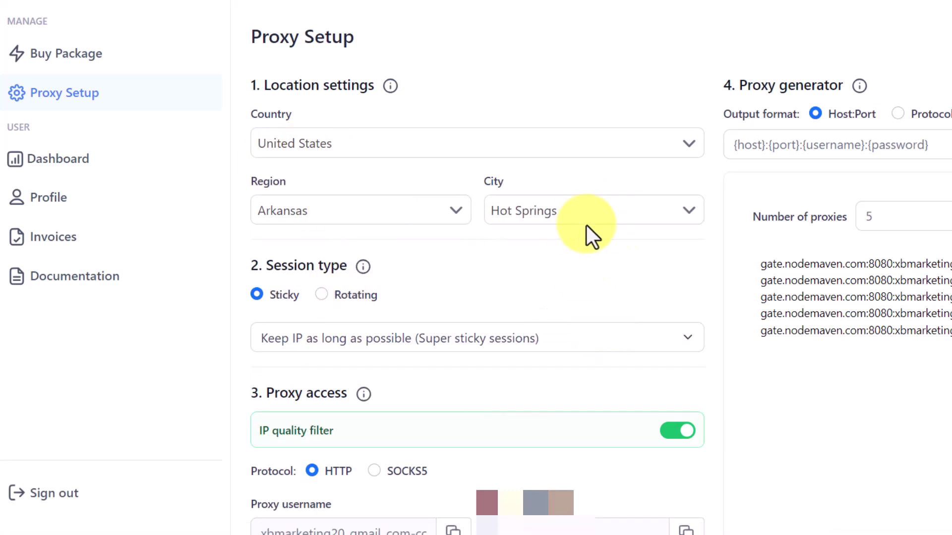
# Enter the HTTP proxy gate.nodemaven.com:8080 with its credentials and run the proxy check.
pyautogui.scroll(-2, 254, 399)
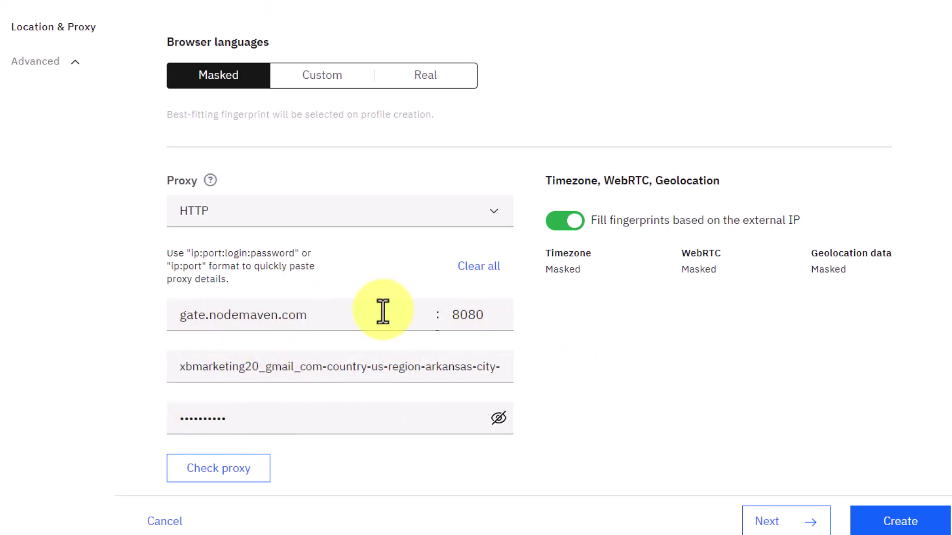
pyautogui.click(221, 476)
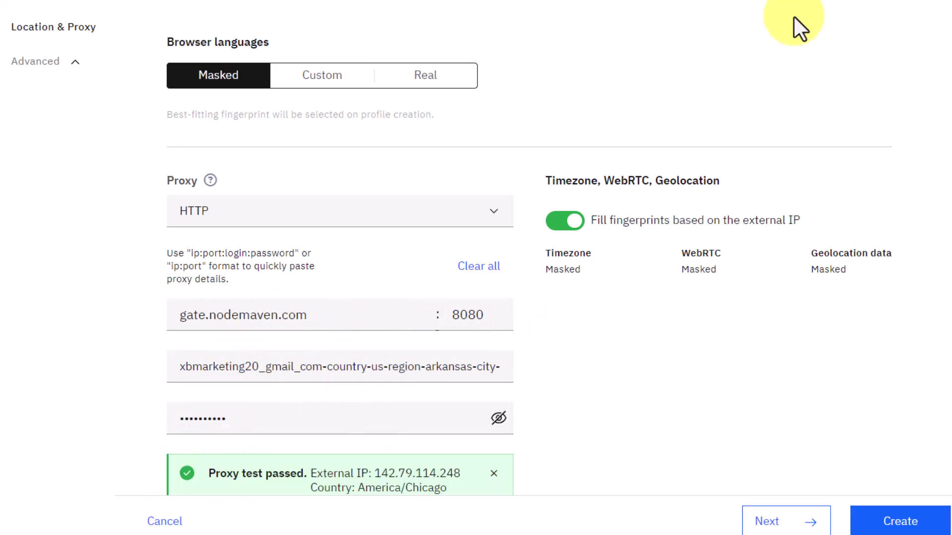
pyautogui.scroll(-2, 346, 495)
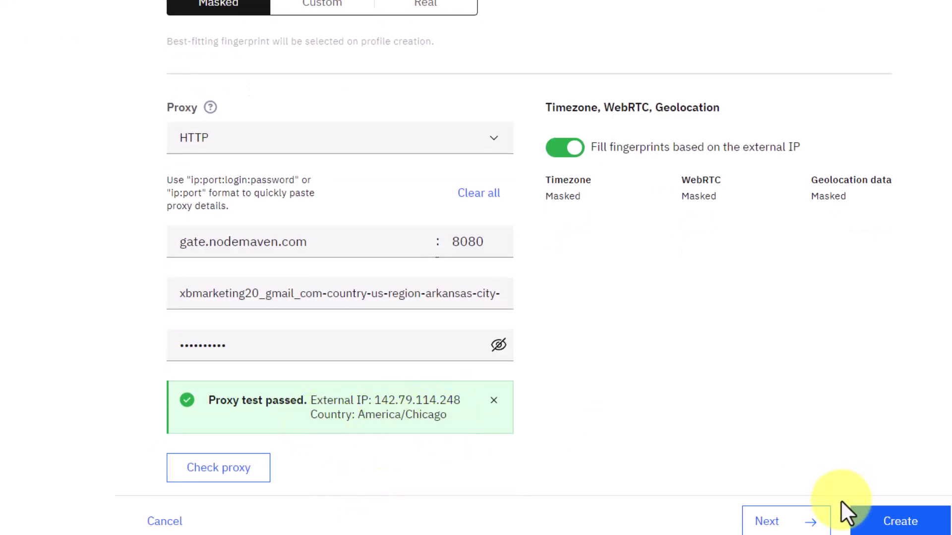
# Advance to the hardware settings and leave the navigator fingerprint set to Masked.
pyautogui.click(769, 522)
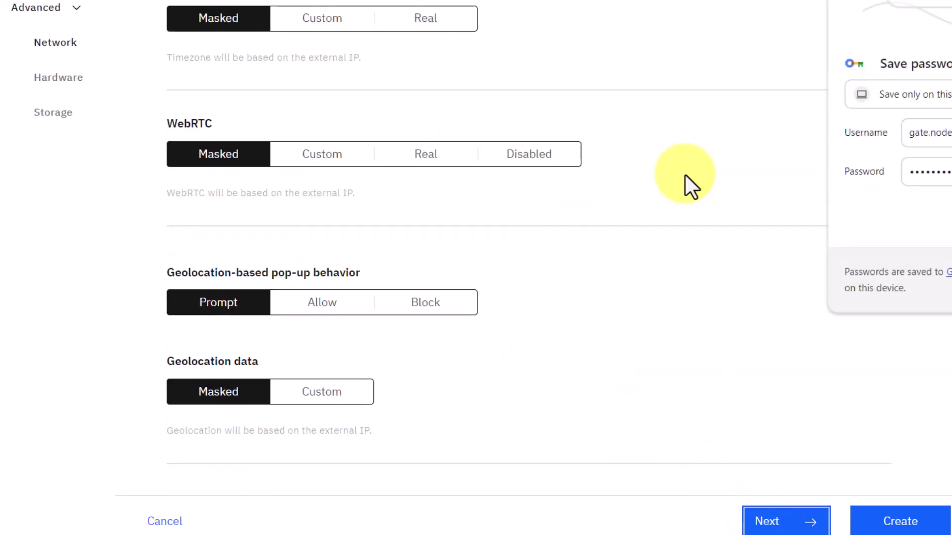
pyautogui.click(768, 521)
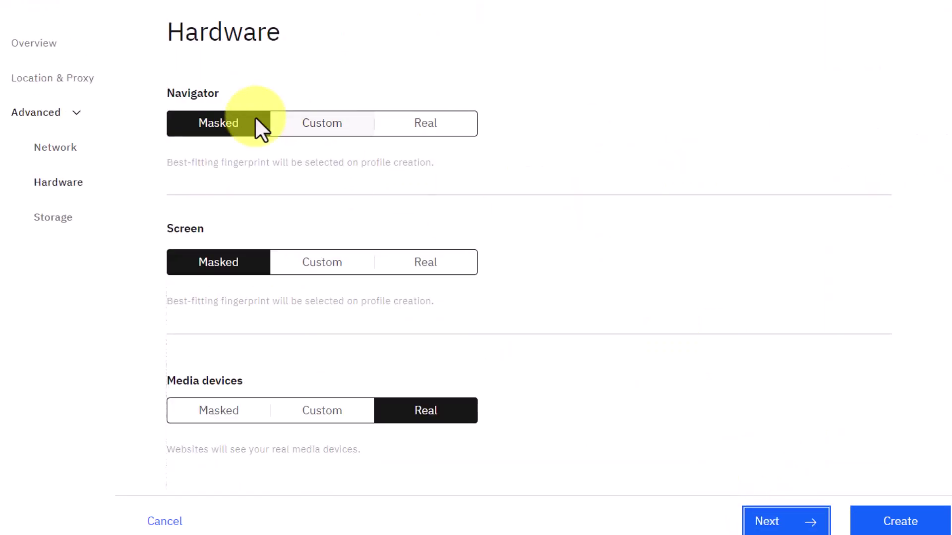
pyautogui.click(426, 123)
pyautogui.click(307, 128)
pyautogui.click(228, 130)
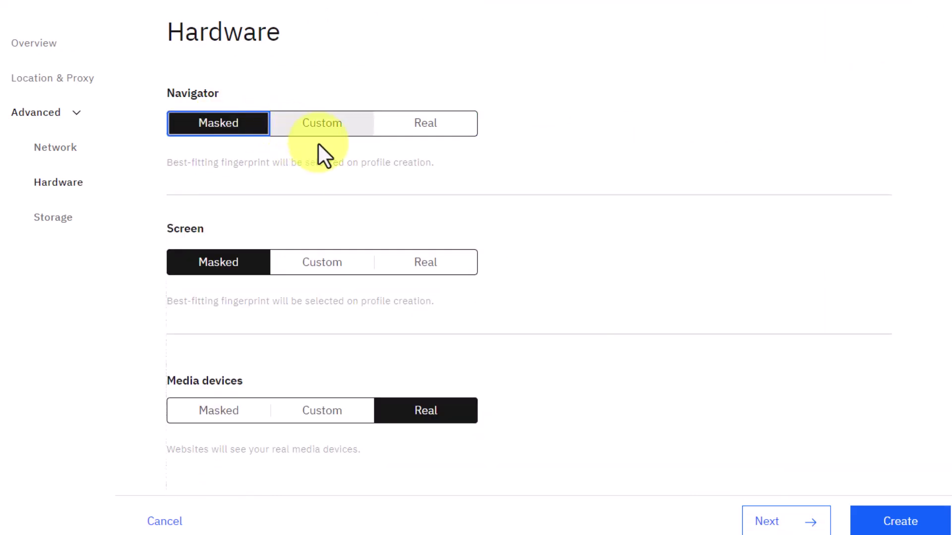
pyautogui.scroll(-4, 411, 248)
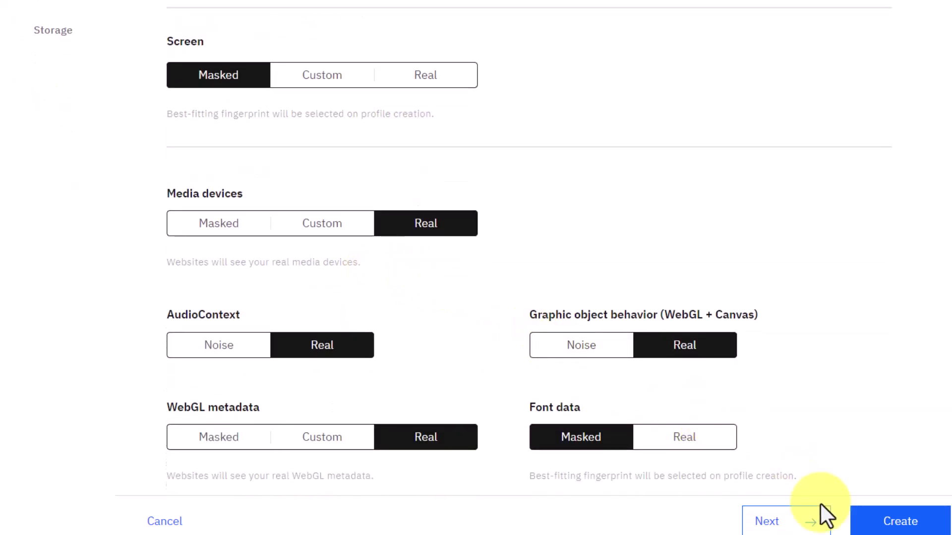
# On the Storage step, choose Local storage instead of Cloud storage for profile data.
pyautogui.click(769, 520)
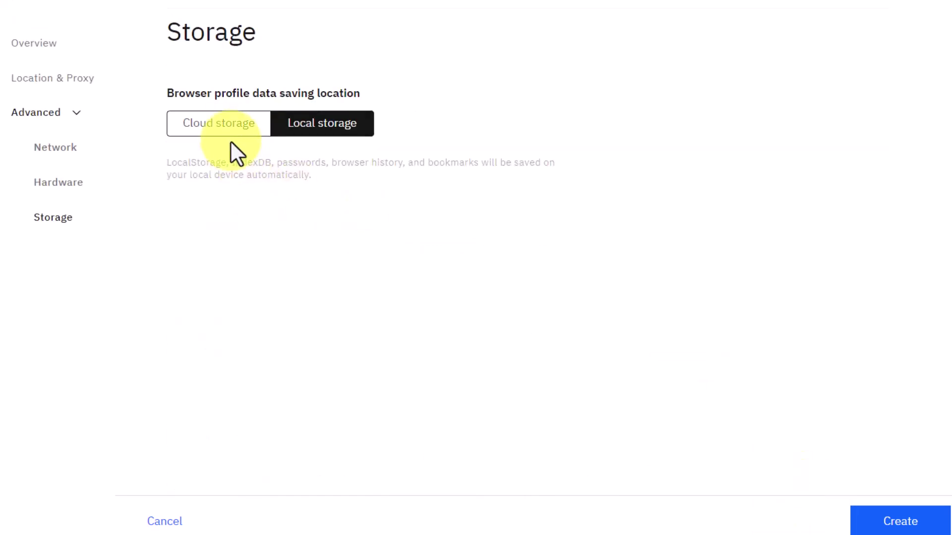
pyautogui.click(196, 130)
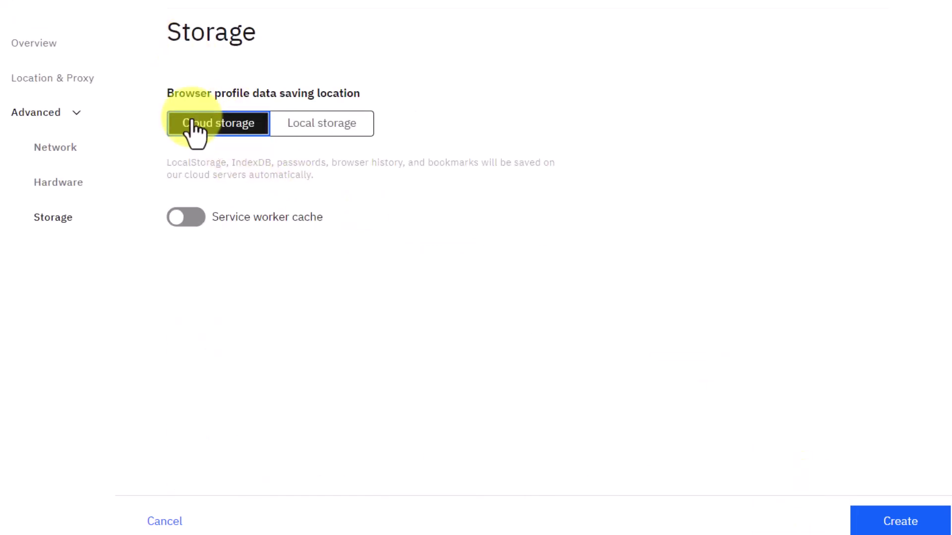
pyautogui.click(339, 130)
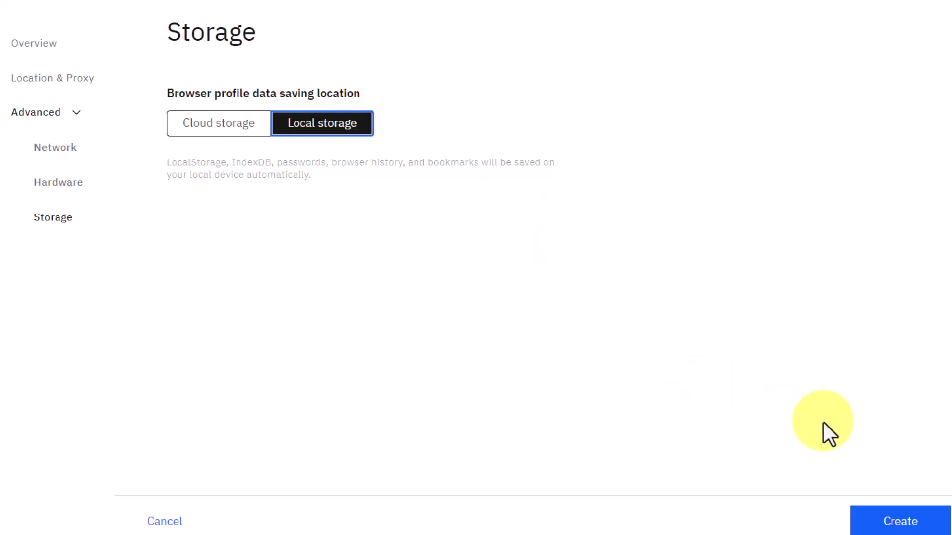
# Create and launch Reddit Ads1, then highlight its IP 142.79.114.248 and United States location.
pyautogui.click(934, 525)
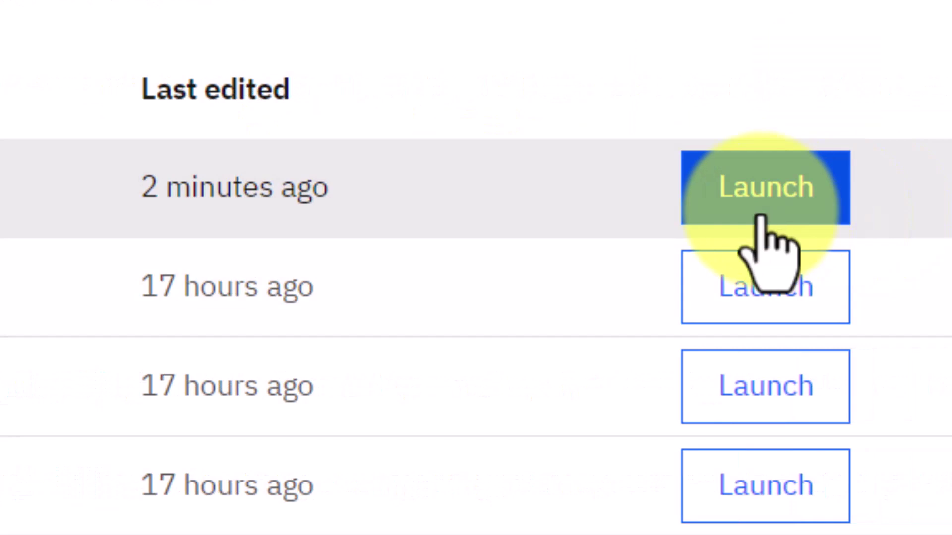
pyautogui.click(762, 205)
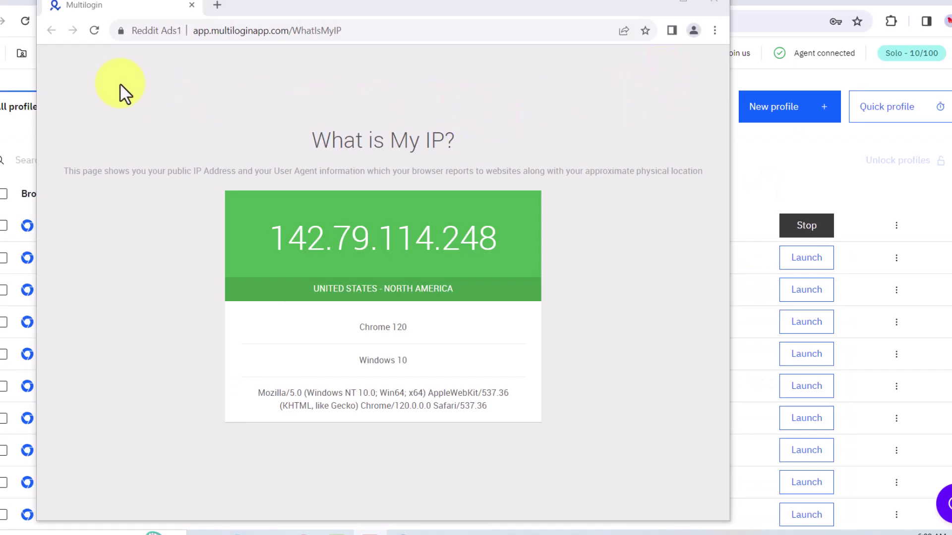
pyautogui.moveTo(270, 237); pyautogui.dragTo(568, 240)
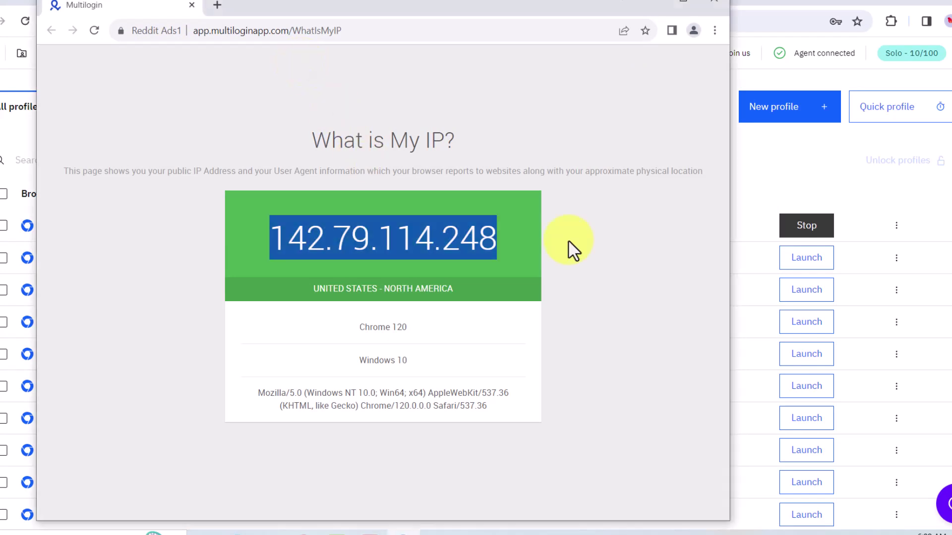
pyautogui.click(499, 233)
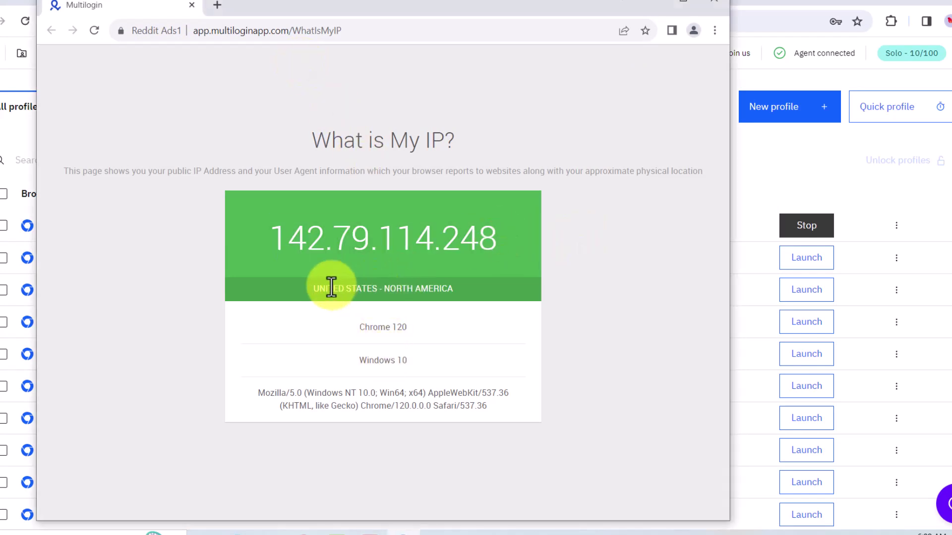
pyautogui.moveTo(312, 288); pyautogui.dragTo(472, 297)
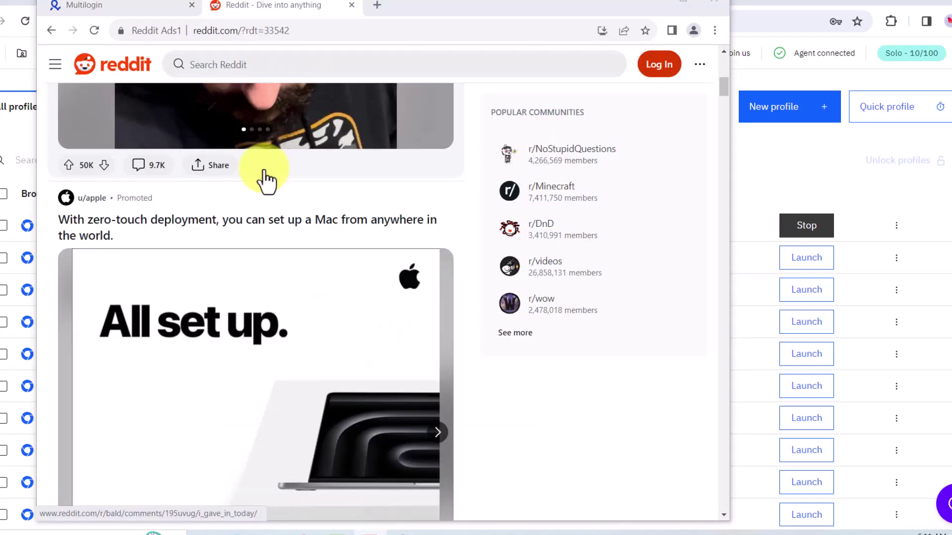
# Scroll through the Reddit feed, then bring the Multilogin profiles list back to the front.
pyautogui.scroll(-12, 266, 181)
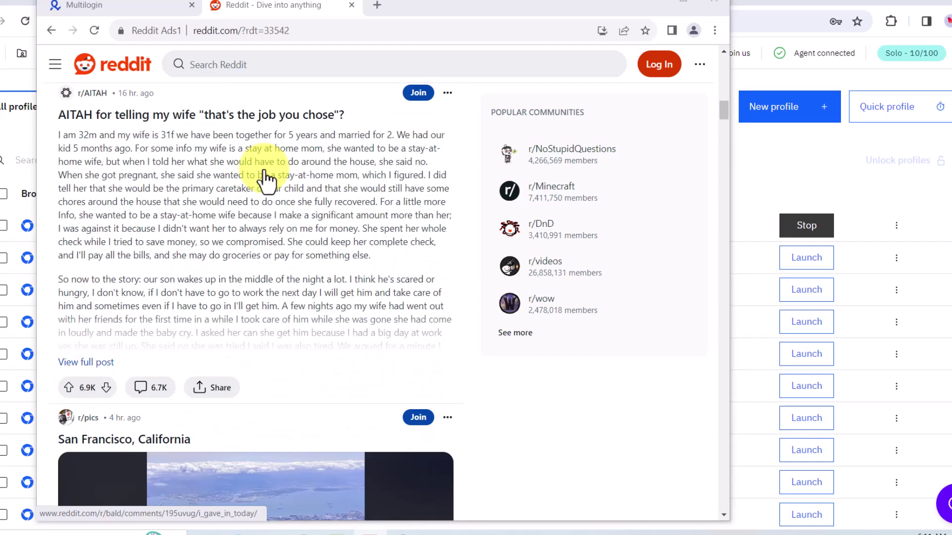
pyautogui.scroll(-5, 266, 181)
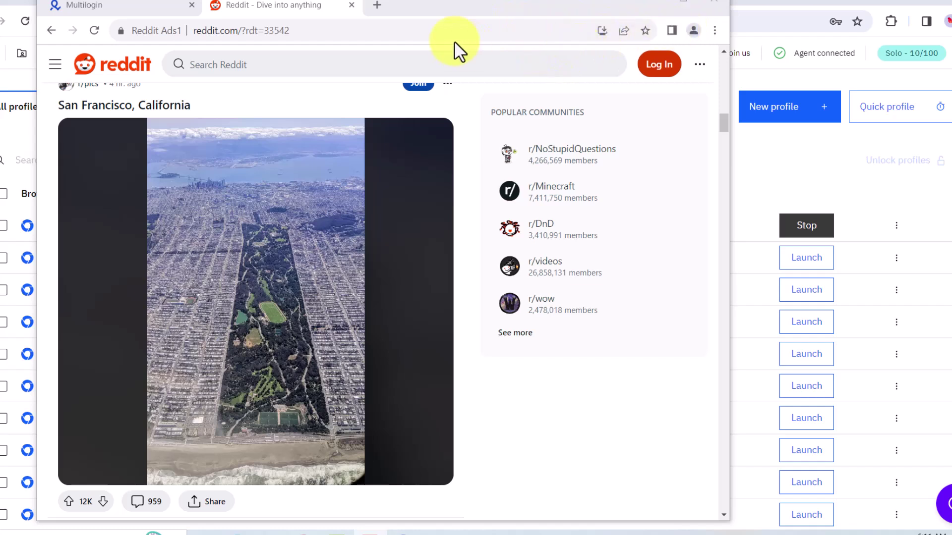
pyautogui.click(768, 157)
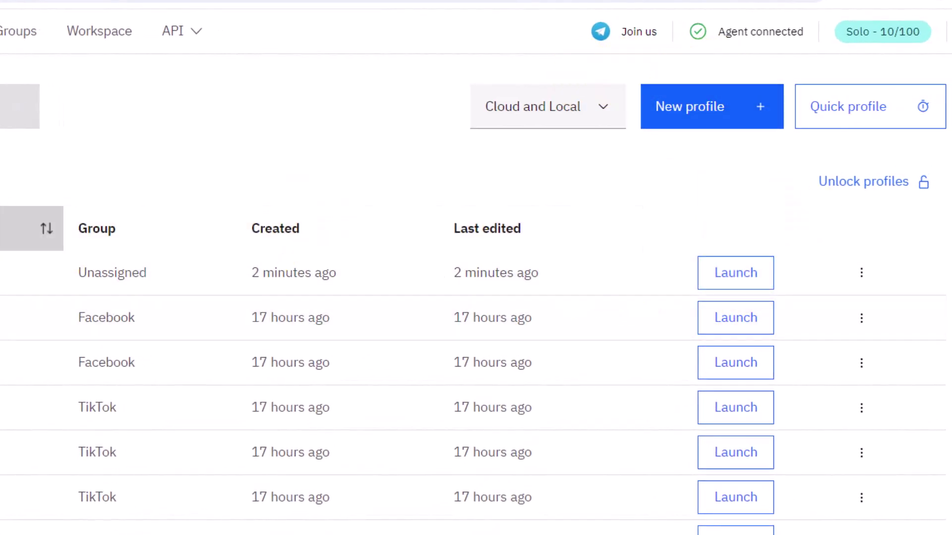
# Move Reddit Ads1 to the trash bin, restore it, and return to All profiles.
pyautogui.click(862, 273)
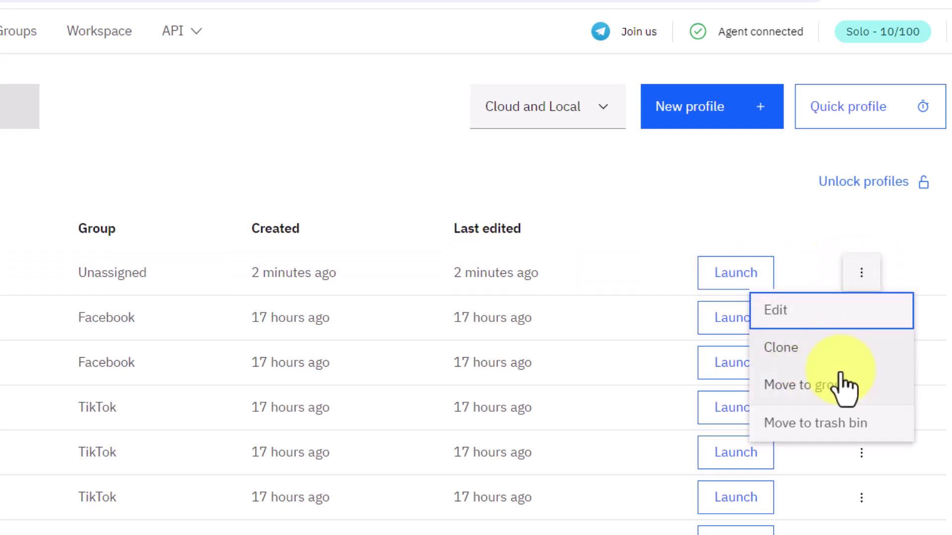
pyautogui.click(683, 159)
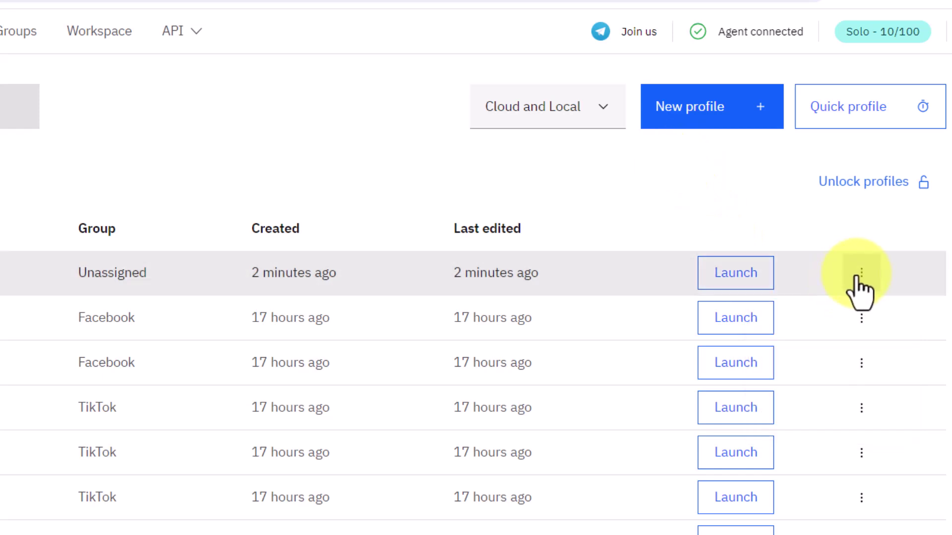
pyautogui.click(862, 273)
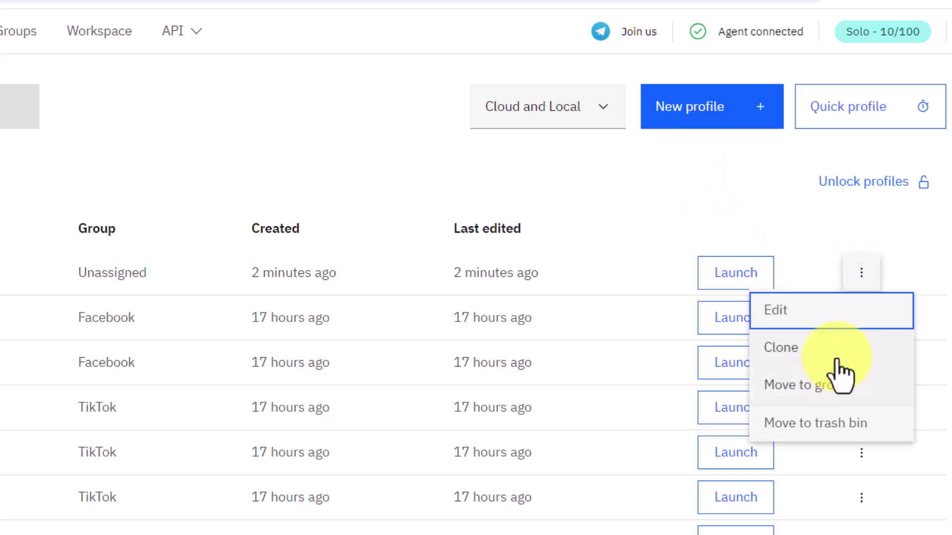
pyautogui.click(811, 424)
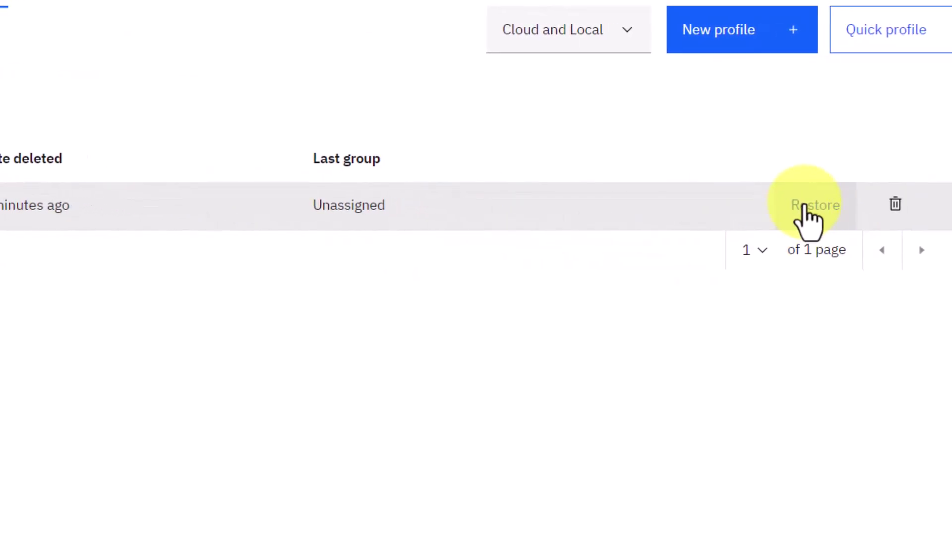
pyautogui.click(813, 204)
pyautogui.click(59, 31)
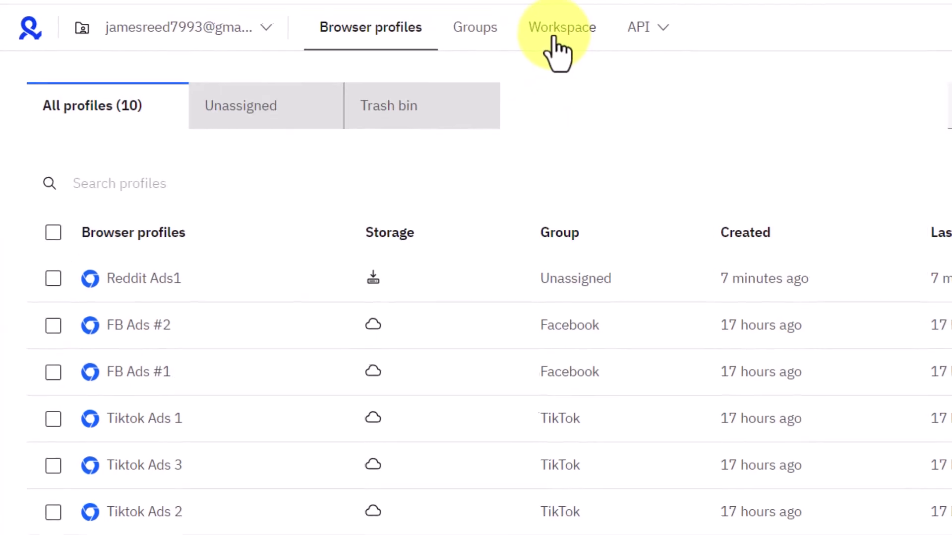
# From the Workspace page, open the API menu's Documentation link.
pyautogui.click(555, 37)
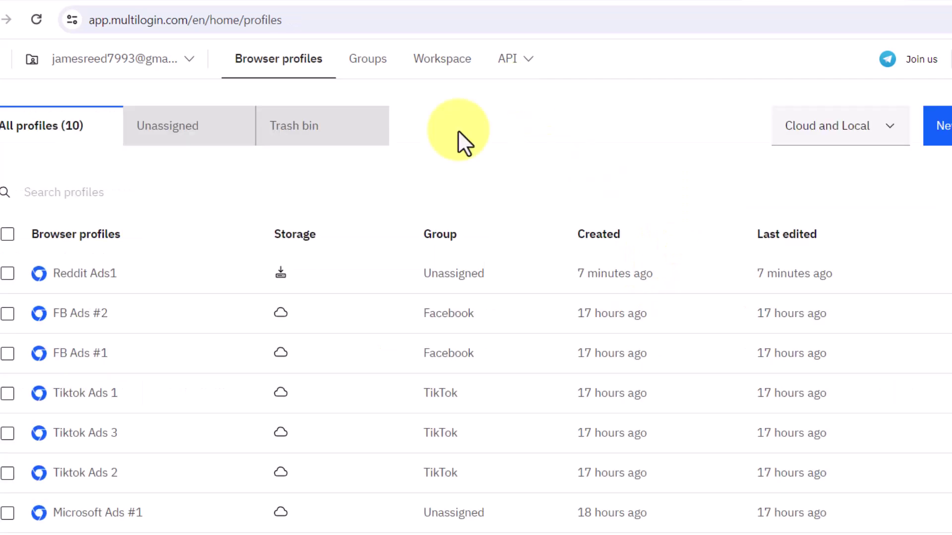
pyautogui.click(512, 62)
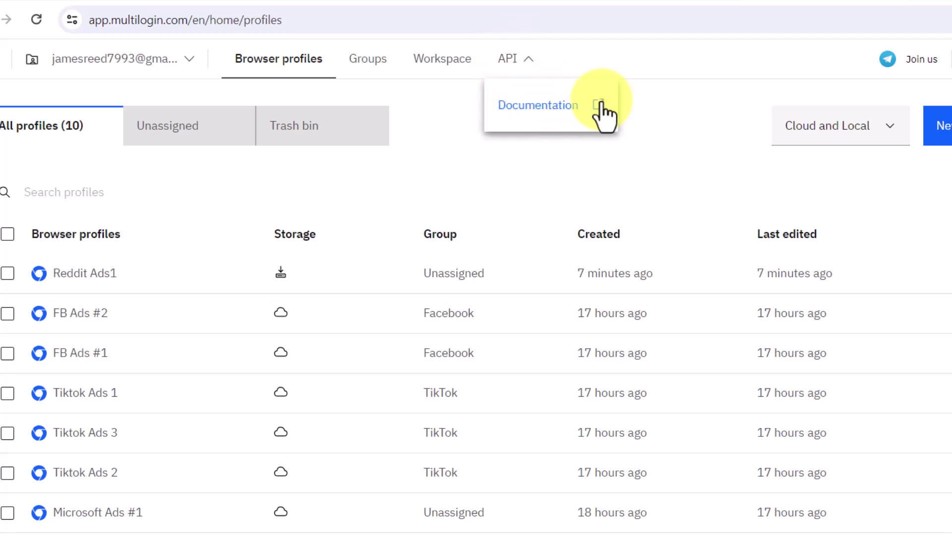
pyautogui.click(573, 119)
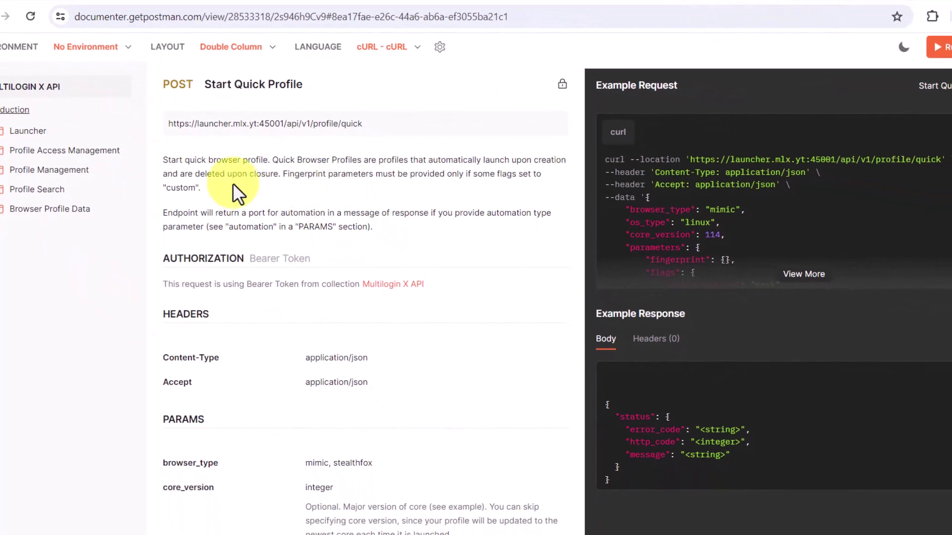
# Scroll up through the Postman API reference, then return to the Multilogin profiles tab.
pyautogui.scroll(9, 534, 97)
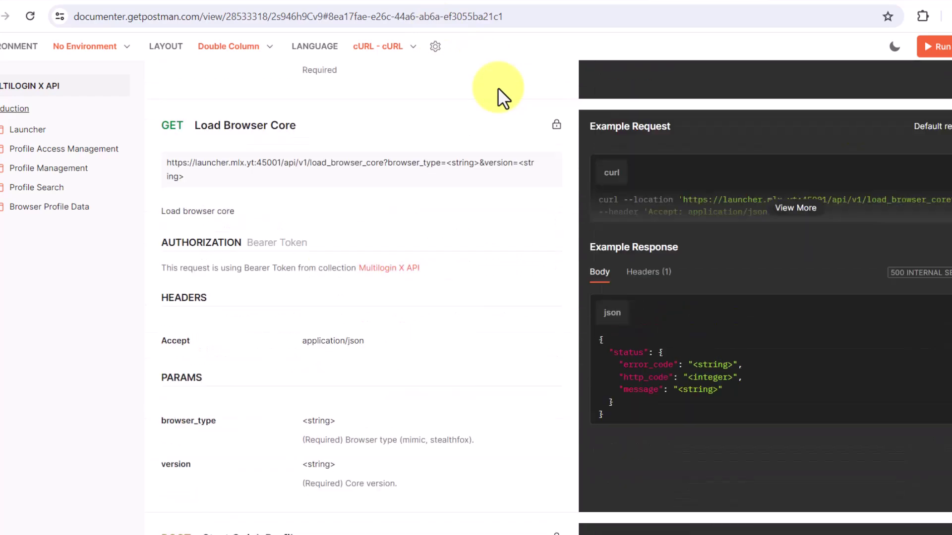
pyautogui.scroll(1, 498, 88)
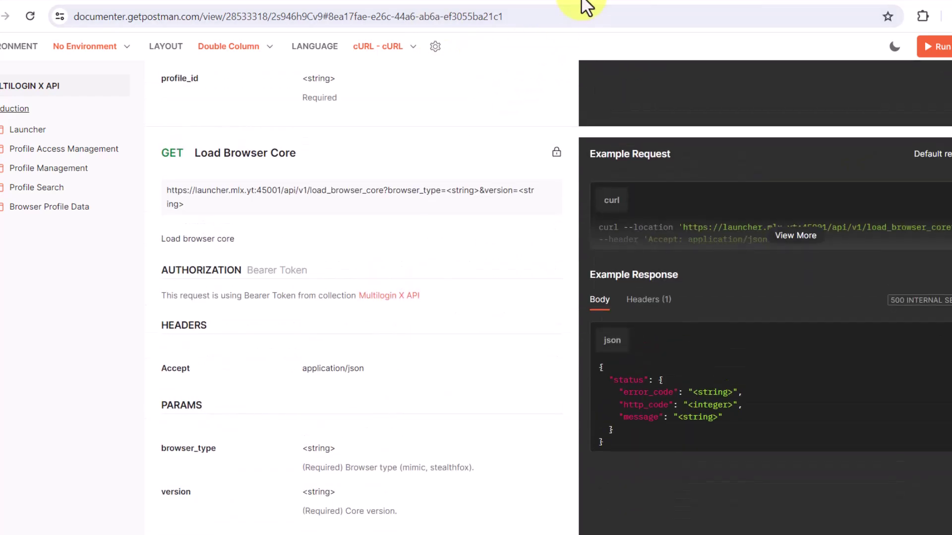
pyautogui.click(583, 2)
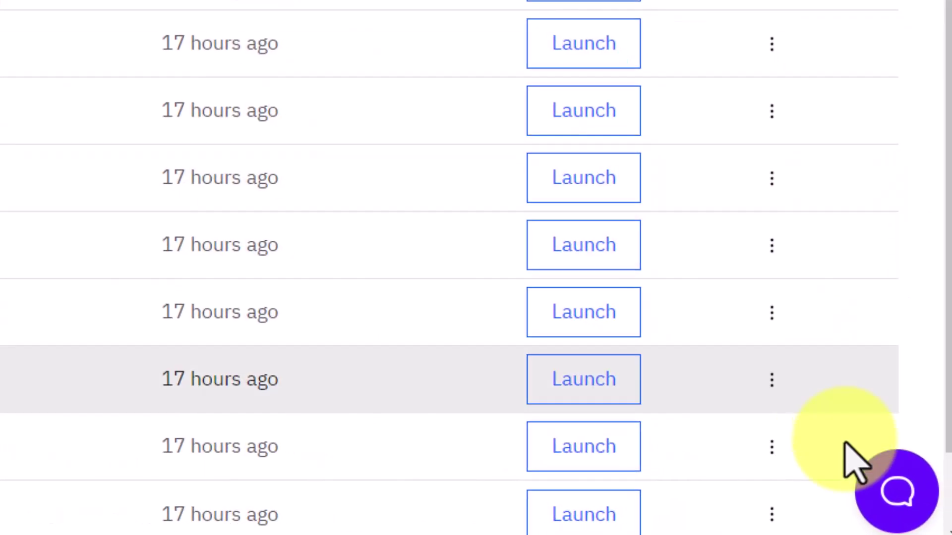
# Open the help panel from the chat bubble and switch to its Support section.
pyautogui.click(885, 503)
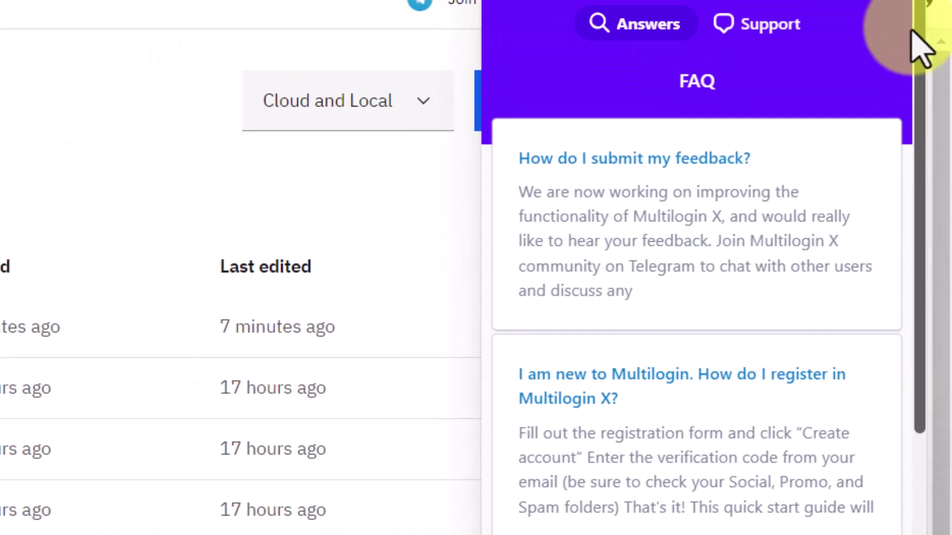
pyautogui.click(756, 26)
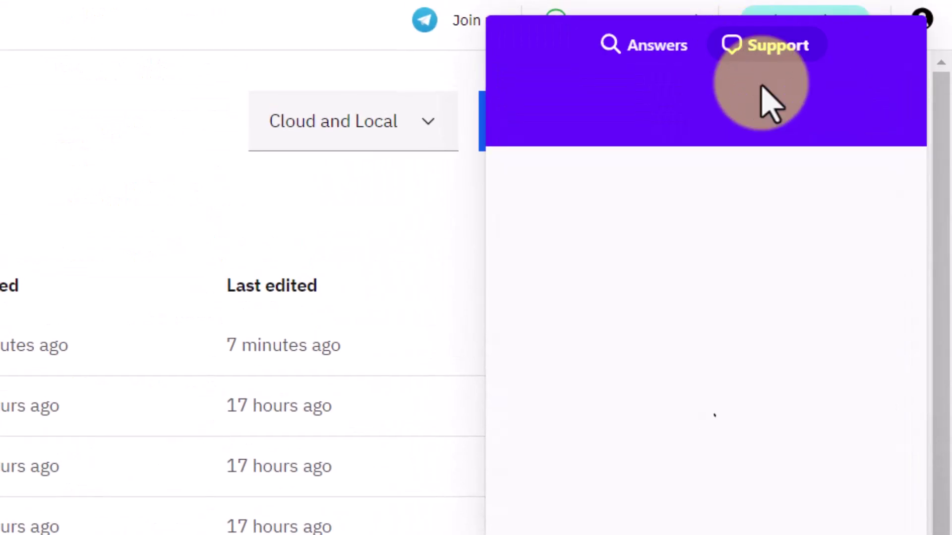